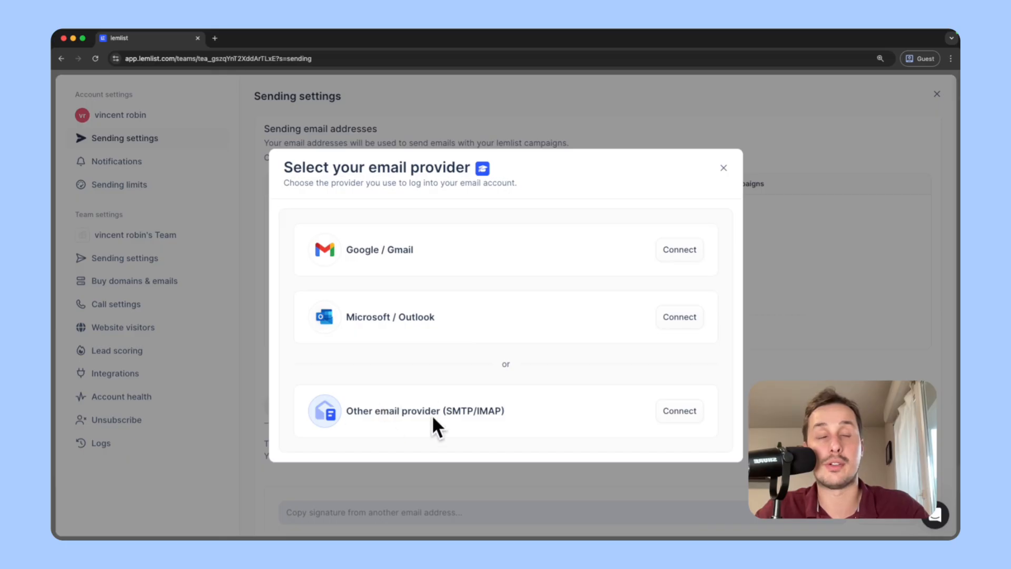
Insert the {{plainTextSignature}} placeholder at the end of the first email's body.
{"action": "left_click_drag", "start_coordinate": [346, 411], "coordinate": [436, 413]}
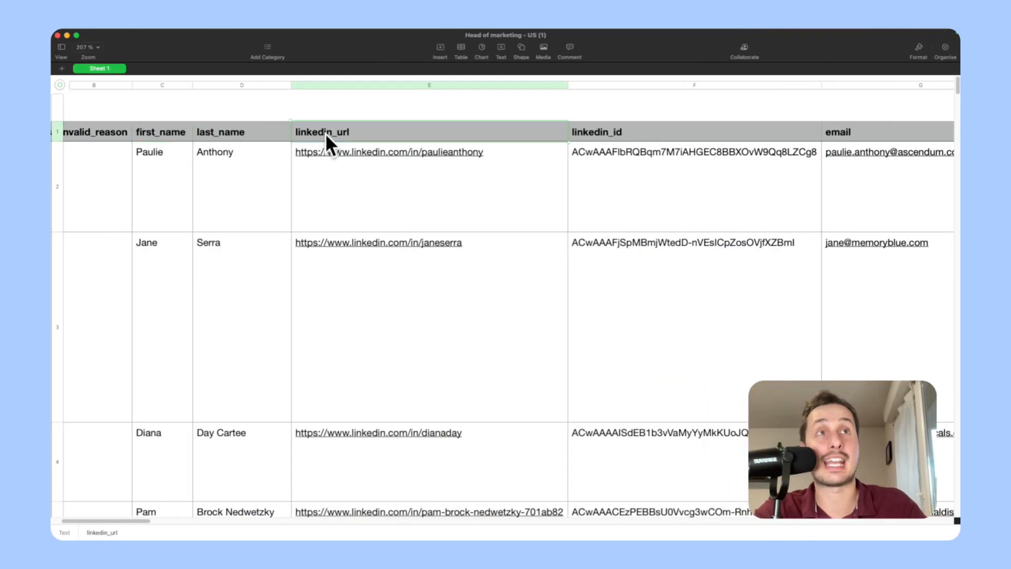
{"action": "scroll", "coordinate": [337, 135], "scroll_direction": "right", "scroll_amount": 10}
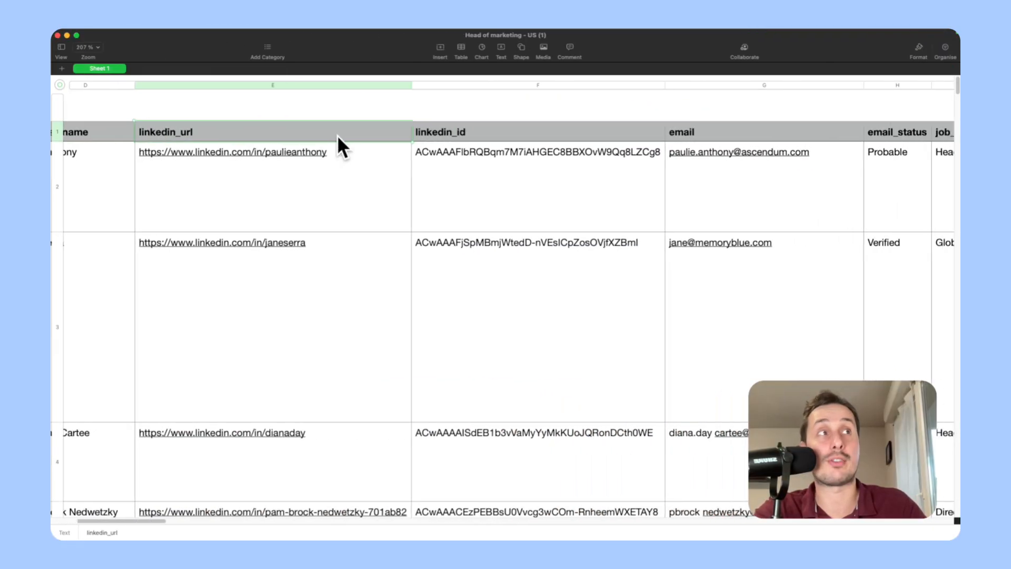
{"action": "scroll", "coordinate": [451, 144], "scroll_direction": "down", "scroll_amount": 2}
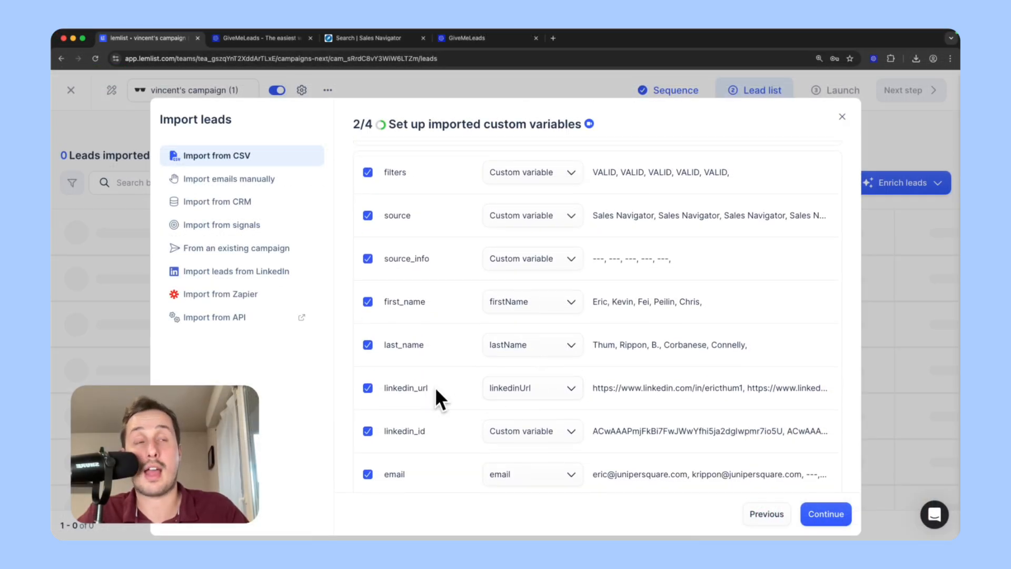
{"action": "scroll", "coordinate": [444, 398], "scroll_direction": "down", "scroll_amount": 2}
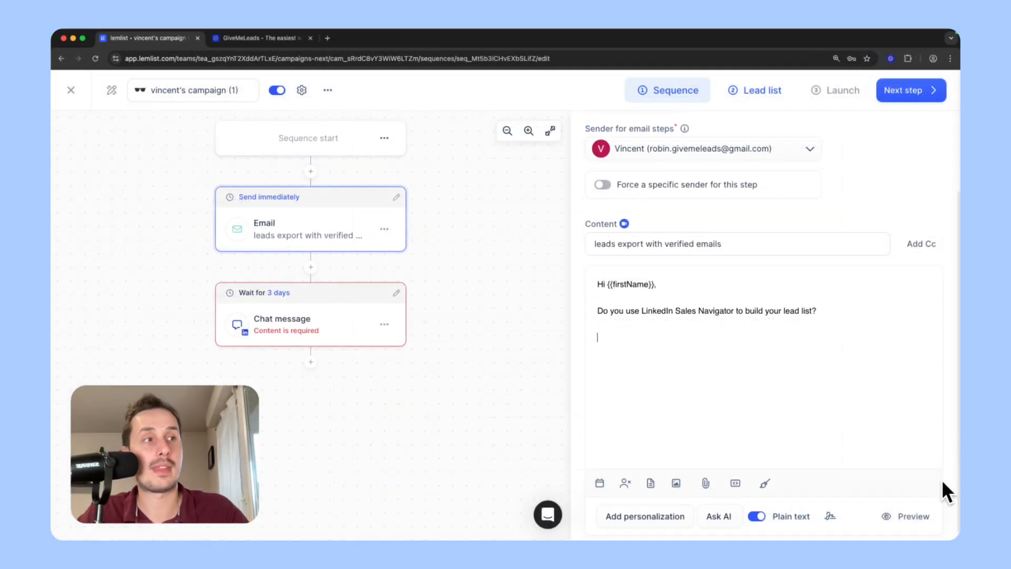
{"action": "left_click", "coordinate": [830, 516]}
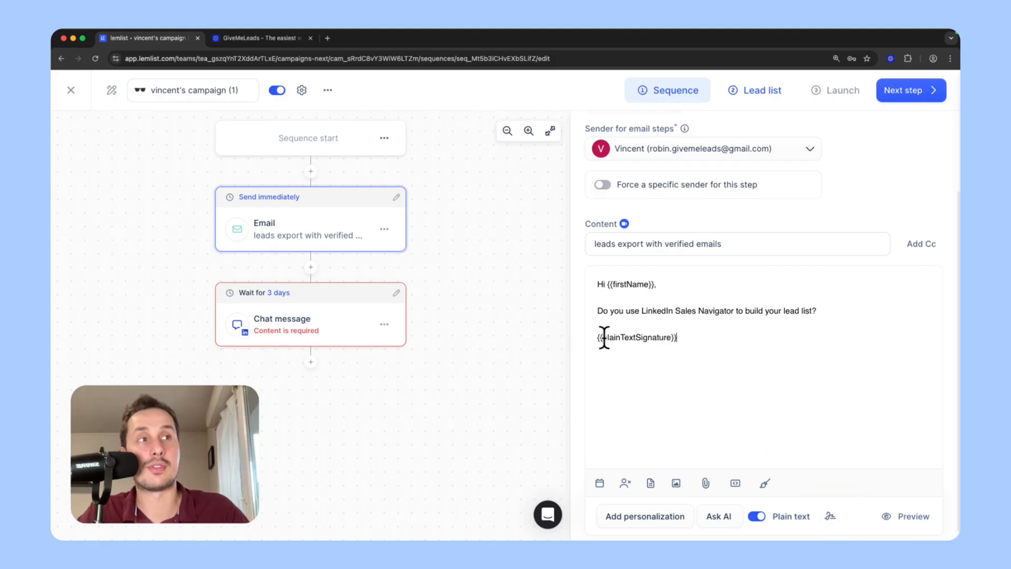
{"action": "left_click_drag", "start_coordinate": [602, 337], "coordinate": [678, 353]}
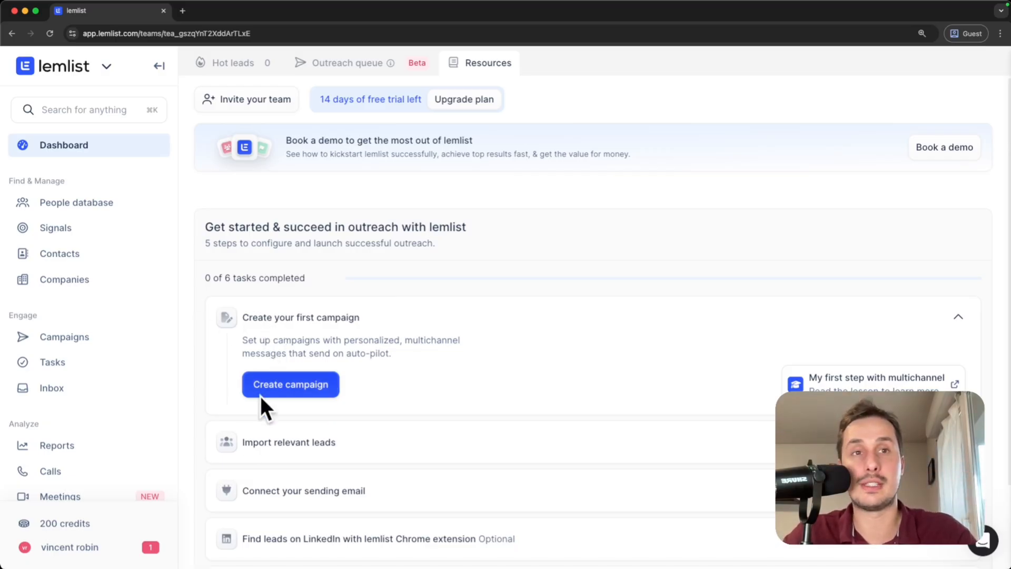
Go through the profile menu and Settings to the account's Sending settings page.
{"action": "left_click", "coordinate": [62, 554]}
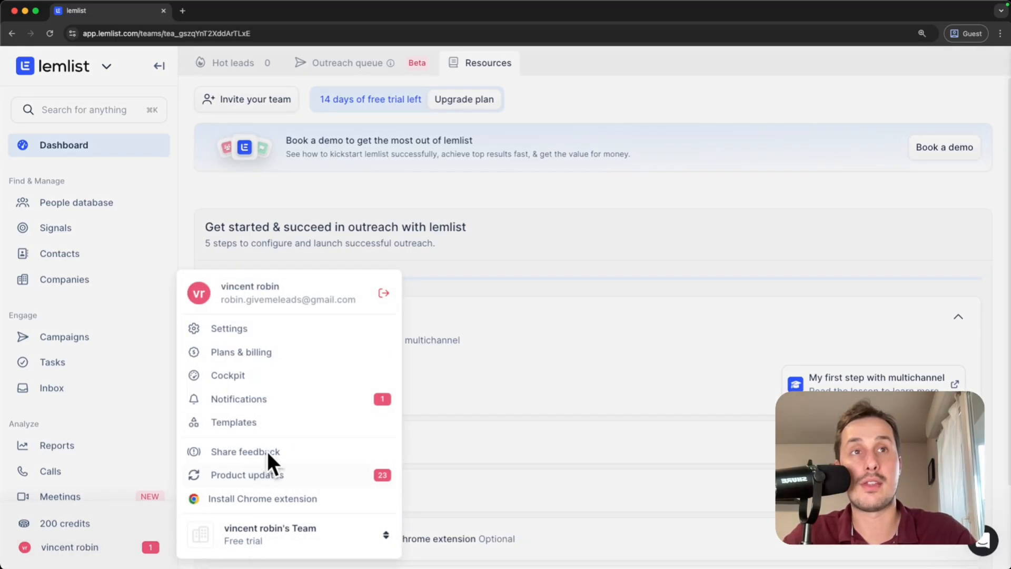
{"action": "left_click", "coordinate": [240, 330]}
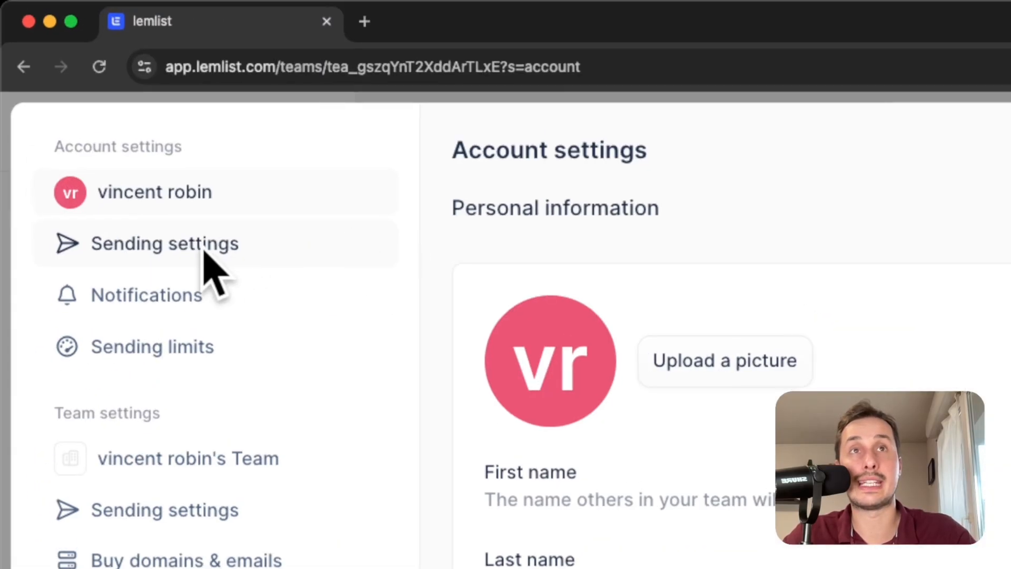
{"action": "left_click", "coordinate": [112, 172]}
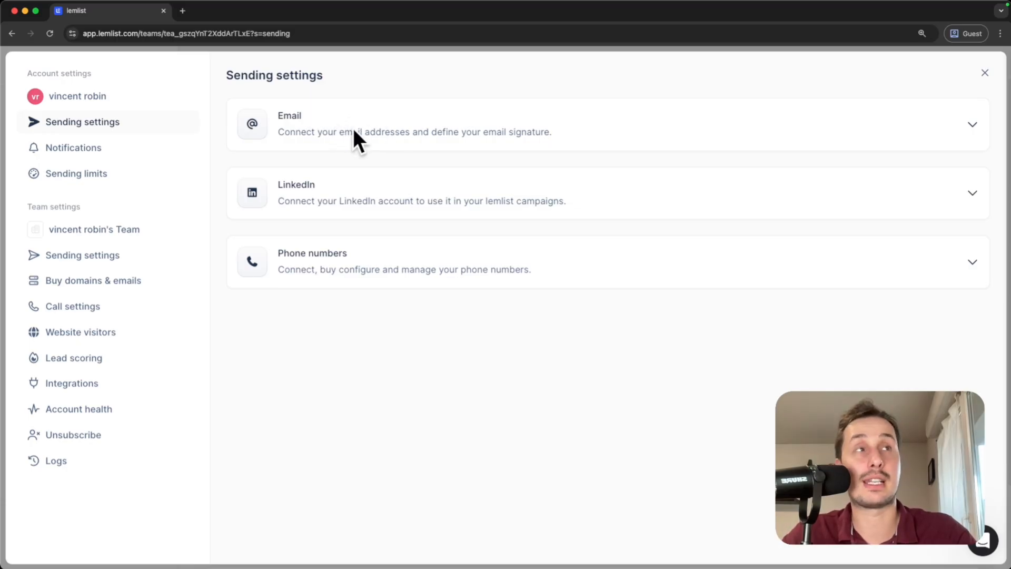
Expand the Email card, start connecting an email address, and choose Google / Gmail as provider.
{"action": "left_click", "coordinate": [371, 129]}
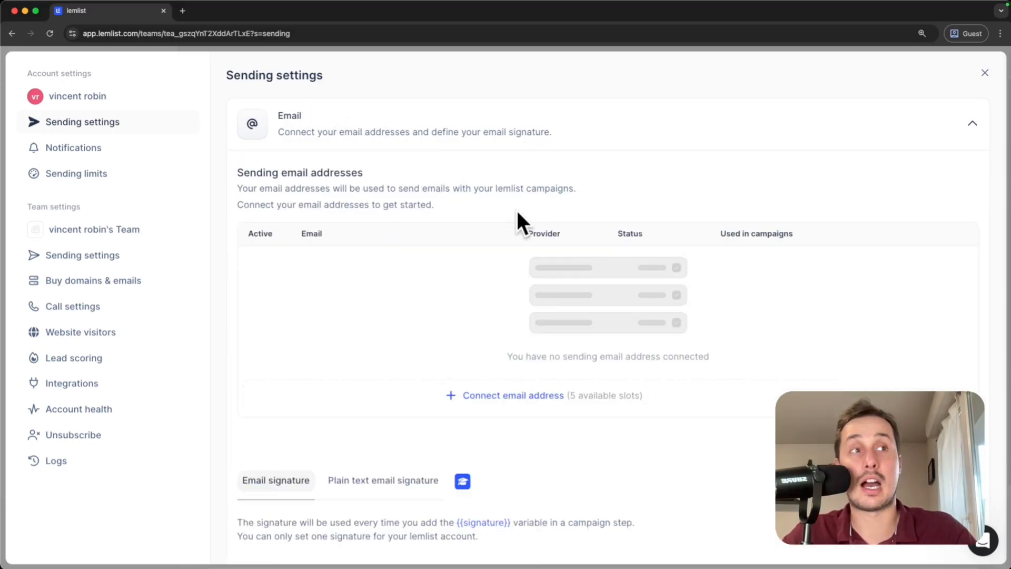
{"action": "scroll", "coordinate": [498, 354], "scroll_direction": "down", "scroll_amount": 2}
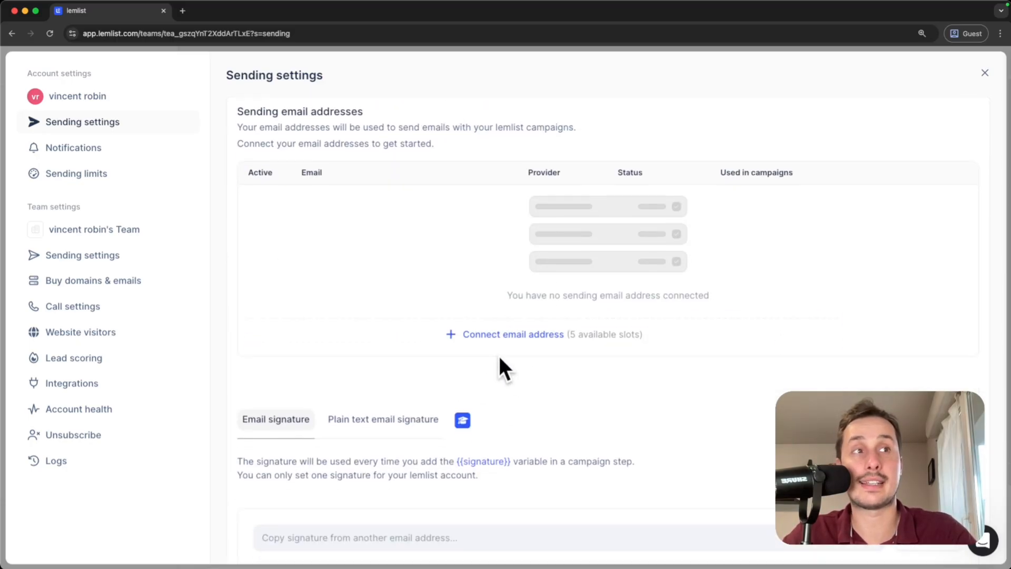
{"action": "left_click", "coordinate": [501, 331]}
{"action": "left_click_drag", "start_coordinate": [261, 154], "coordinate": [456, 158]}
{"action": "left_click", "coordinate": [557, 157]}
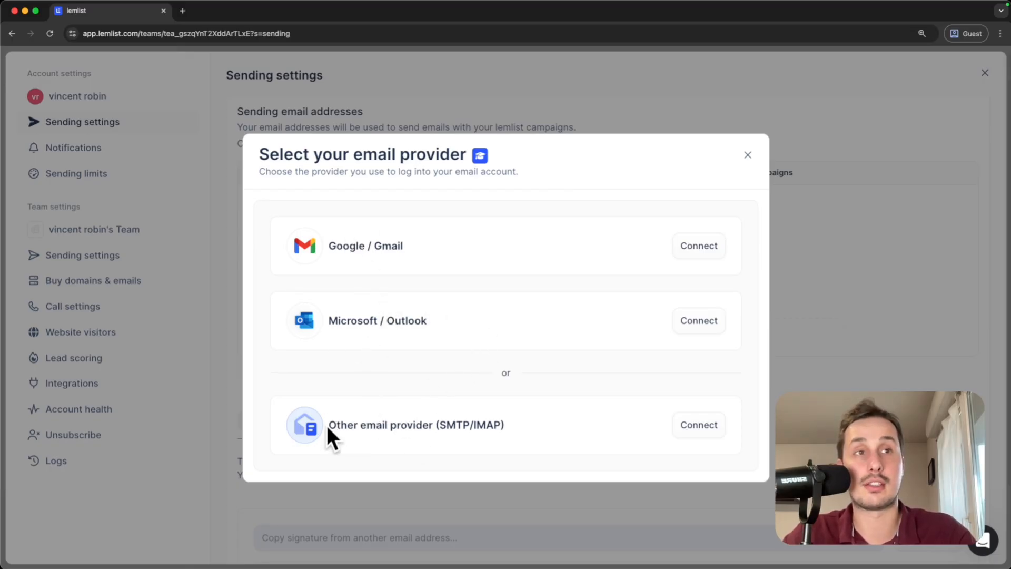
{"action": "left_click_drag", "start_coordinate": [327, 427], "coordinate": [437, 427]}
{"action": "left_click", "coordinate": [507, 274]}
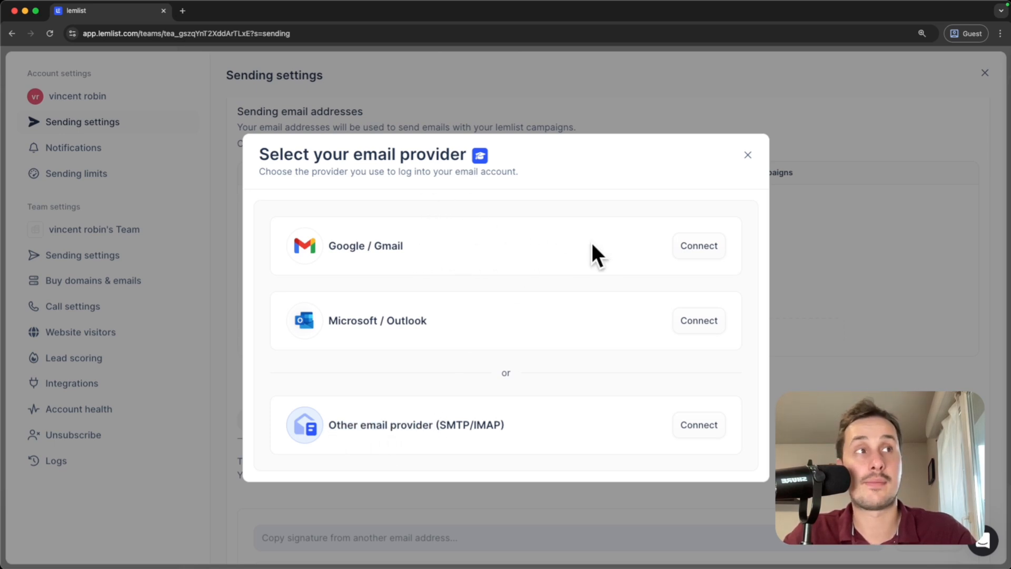
{"action": "left_click", "coordinate": [696, 246]}
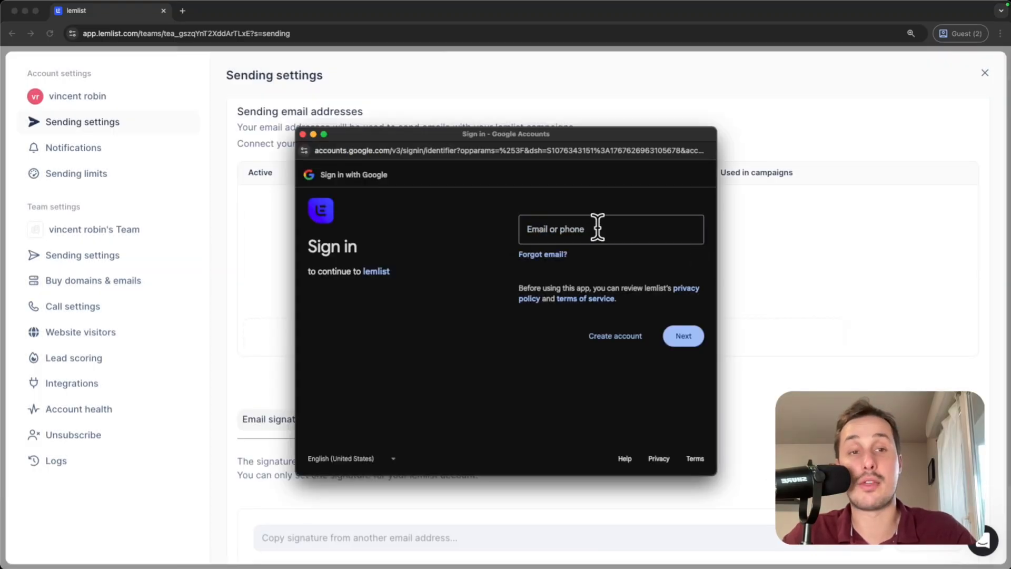
Sign in to Google with the Gmail account's address and password.
{"action": "left_click", "coordinate": [598, 229]}
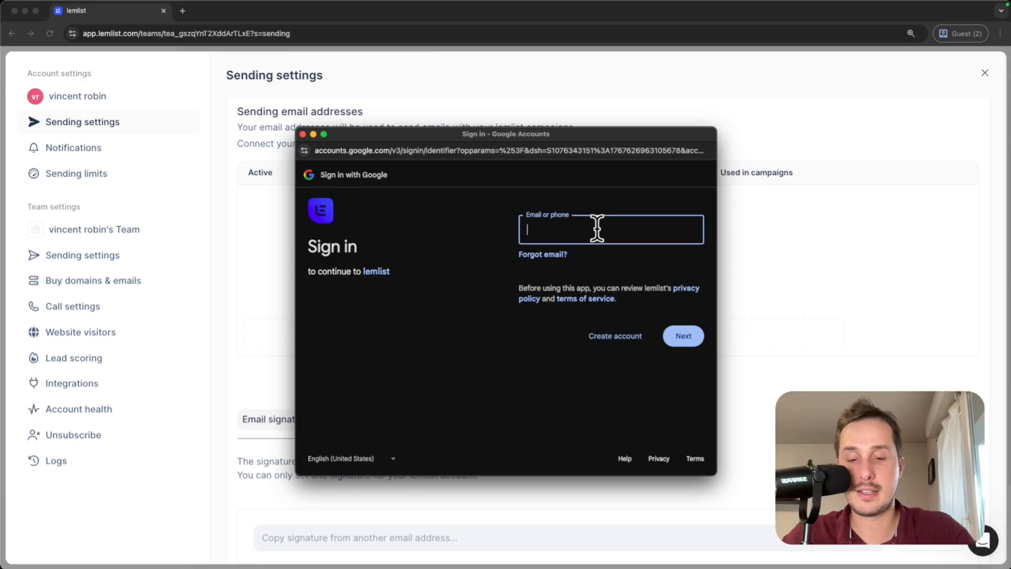
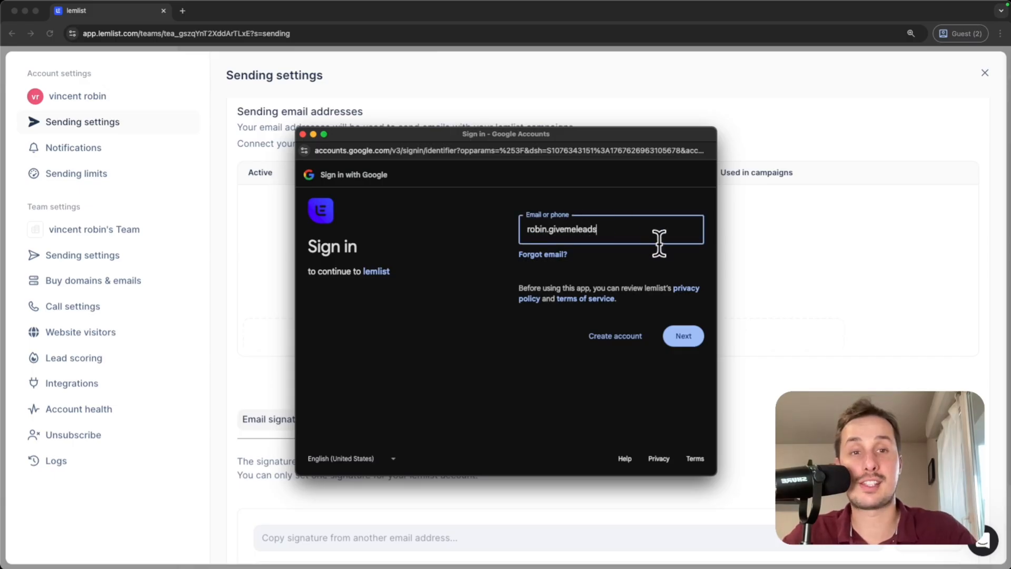
{"action": "left_click", "coordinate": [684, 337]}
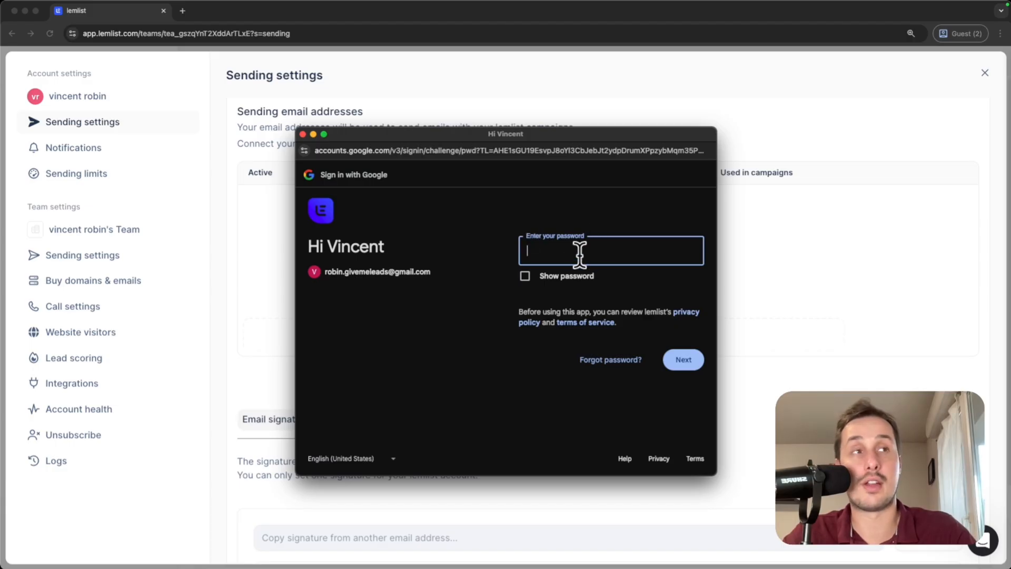
{"action": "type", "text": "••••••••••••••"}
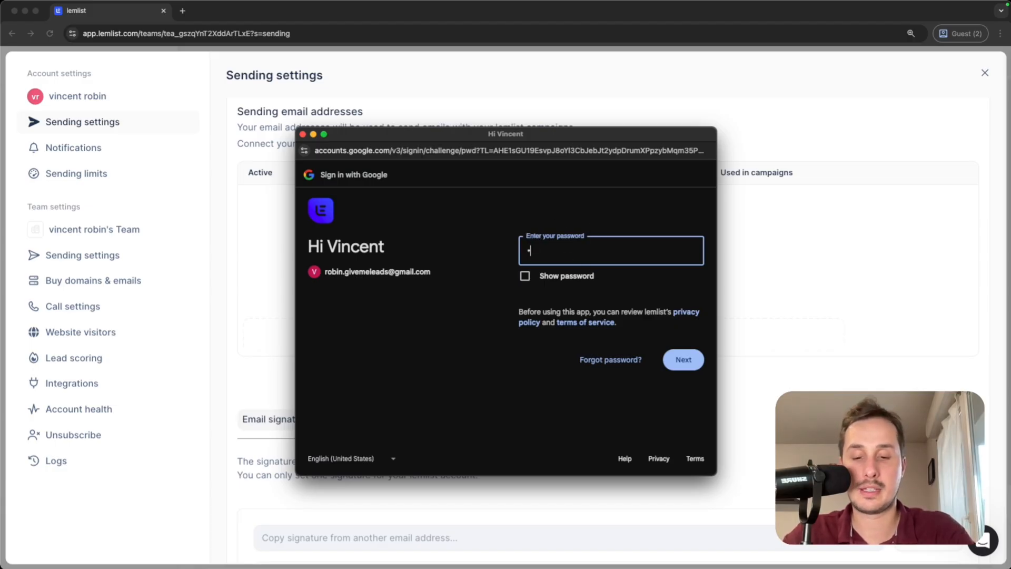
{"action": "left_click", "coordinate": [684, 359]}
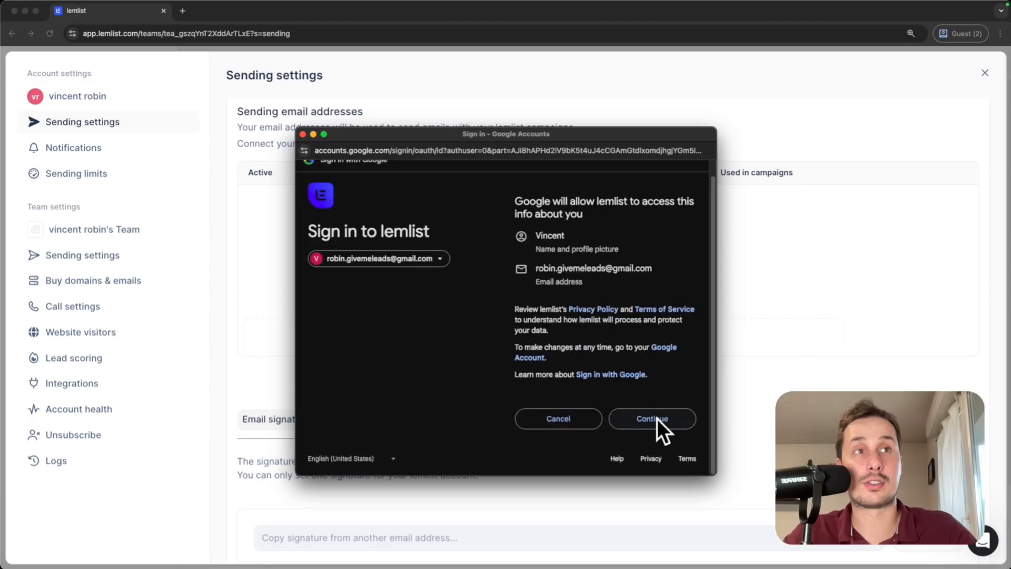
Allow lemlist to read, compose and send Gmail, and finish connecting the account.
{"action": "left_click", "coordinate": [654, 419]}
{"action": "left_click_drag", "start_coordinate": [515, 218], "coordinate": [663, 222]}
{"action": "left_click", "coordinate": [574, 233]}
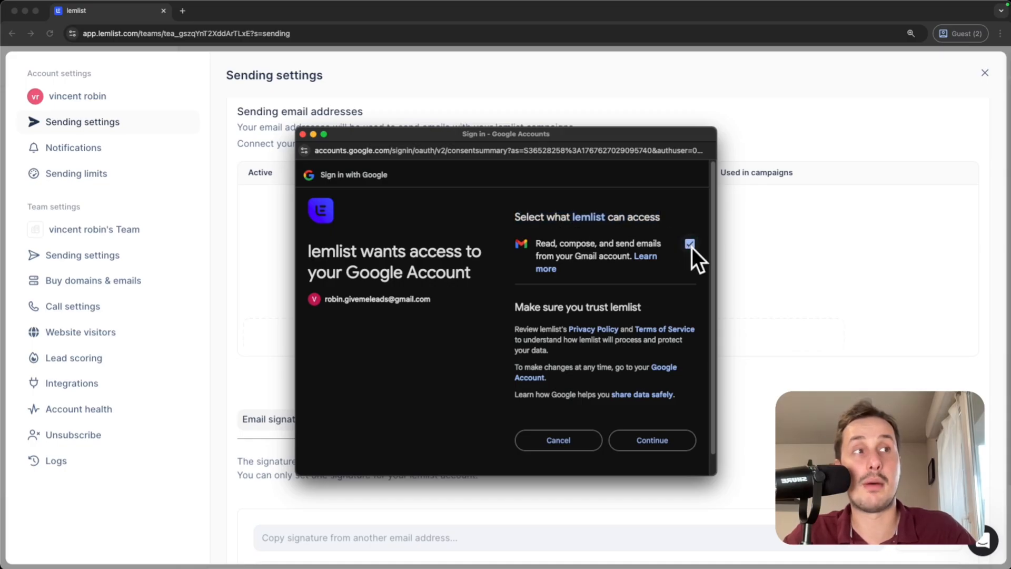
{"action": "left_click", "coordinate": [657, 439]}
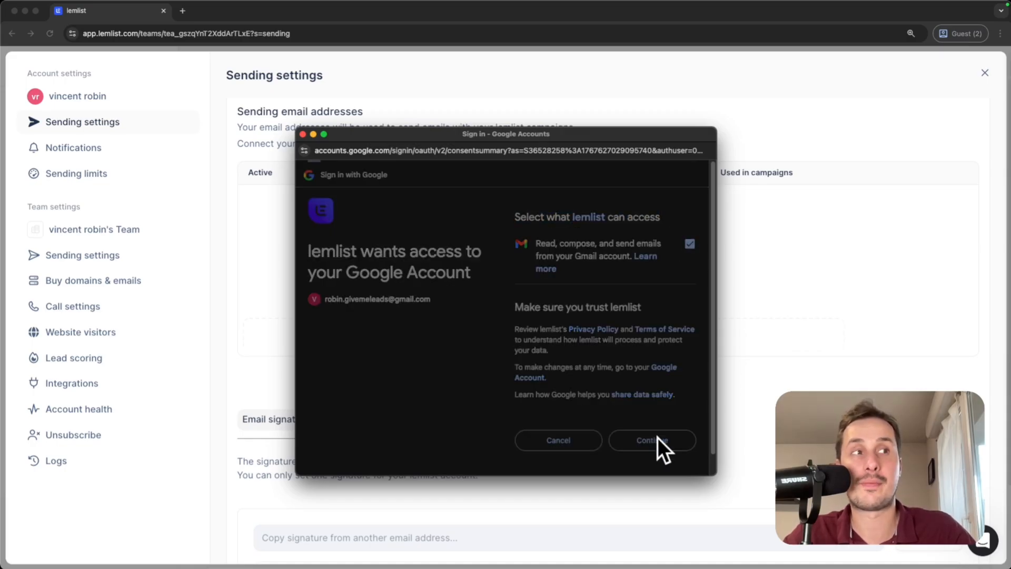
{"action": "left_click_drag", "start_coordinate": [297, 270], "coordinate": [448, 270]}
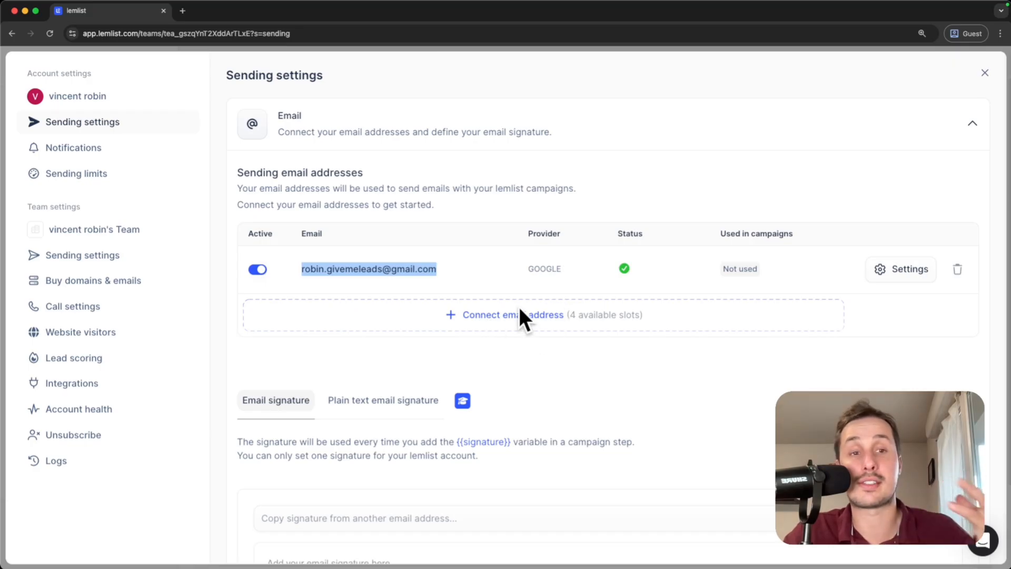
Save a plain-text signature with the sender's name and 'GiveMeLeads' on the second line.
{"action": "left_click", "coordinate": [341, 351]}
{"action": "scroll", "coordinate": [348, 348], "scroll_direction": "down", "scroll_amount": 2}
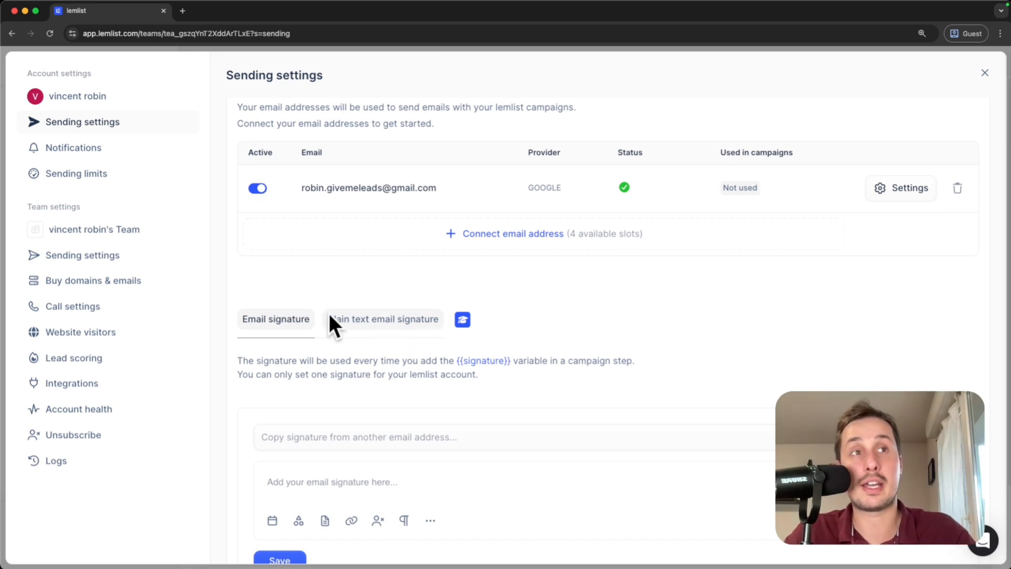
{"action": "left_click", "coordinate": [372, 324]}
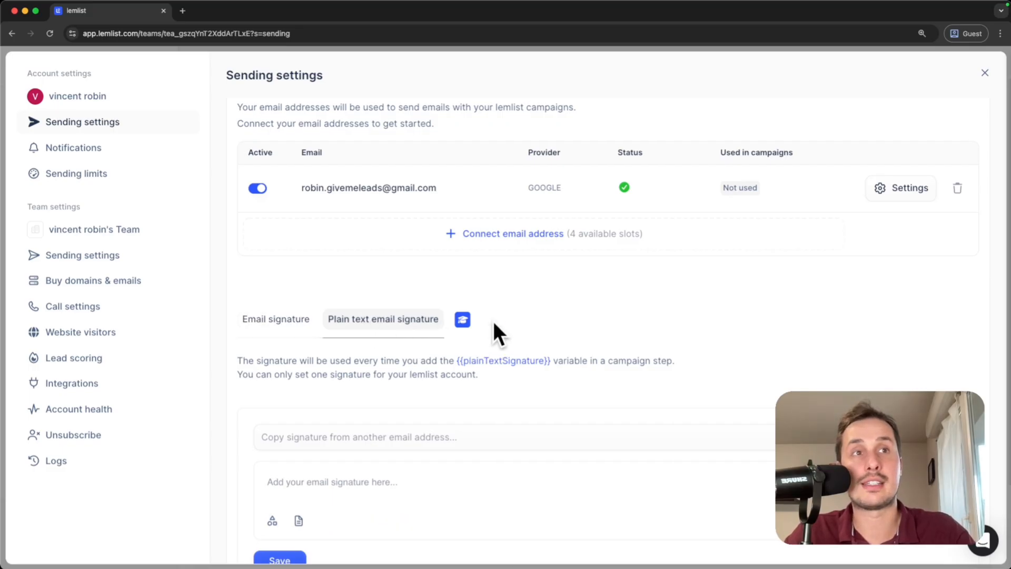
{"action": "scroll", "coordinate": [501, 324], "scroll_direction": "down", "scroll_amount": 2}
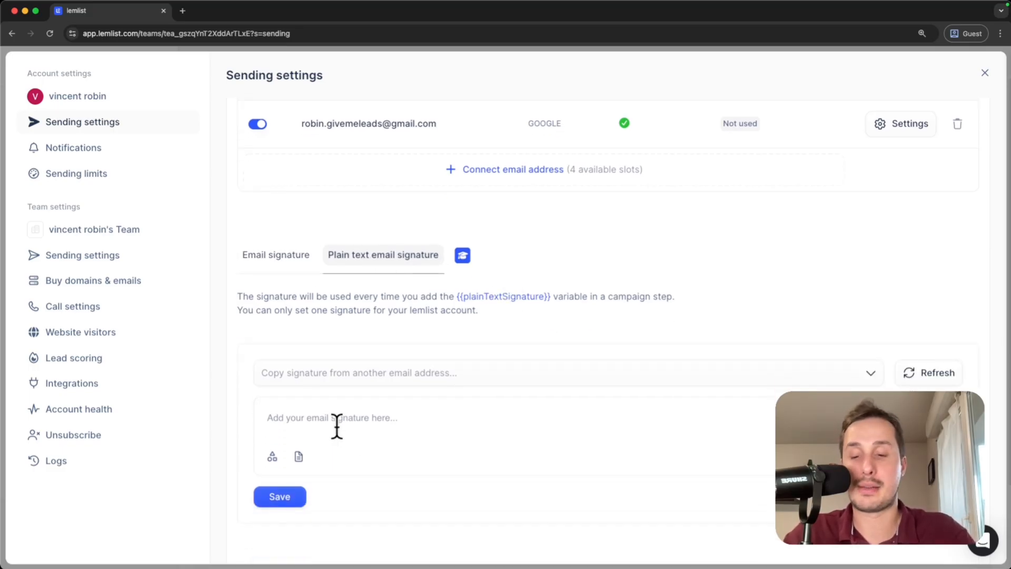
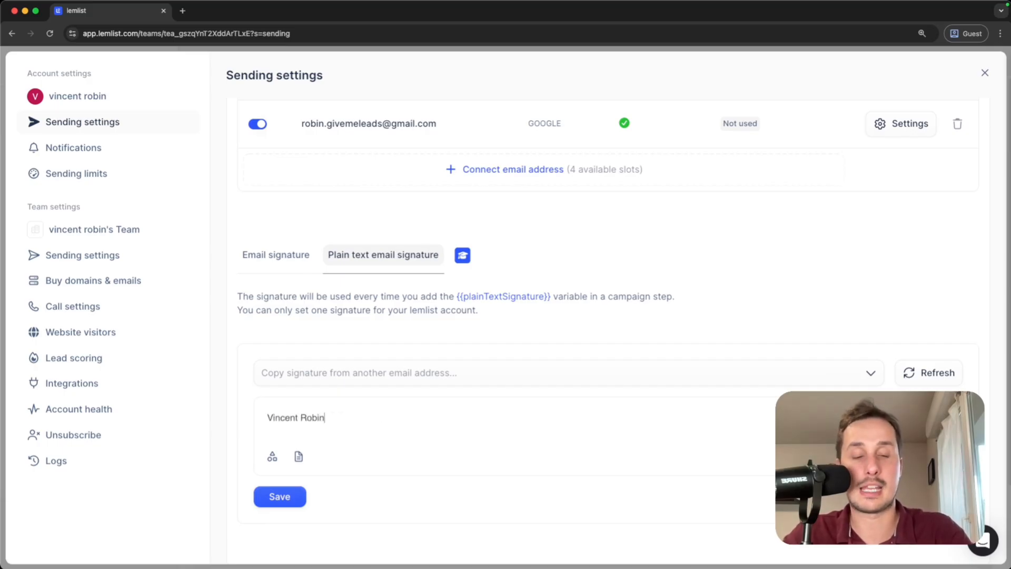
{"action": "key", "text": "Return"}
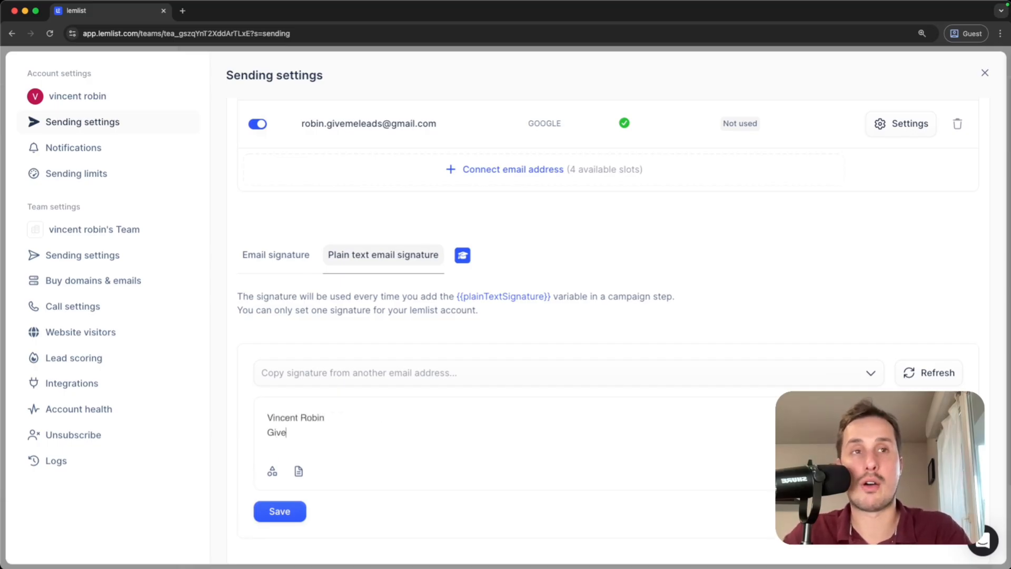
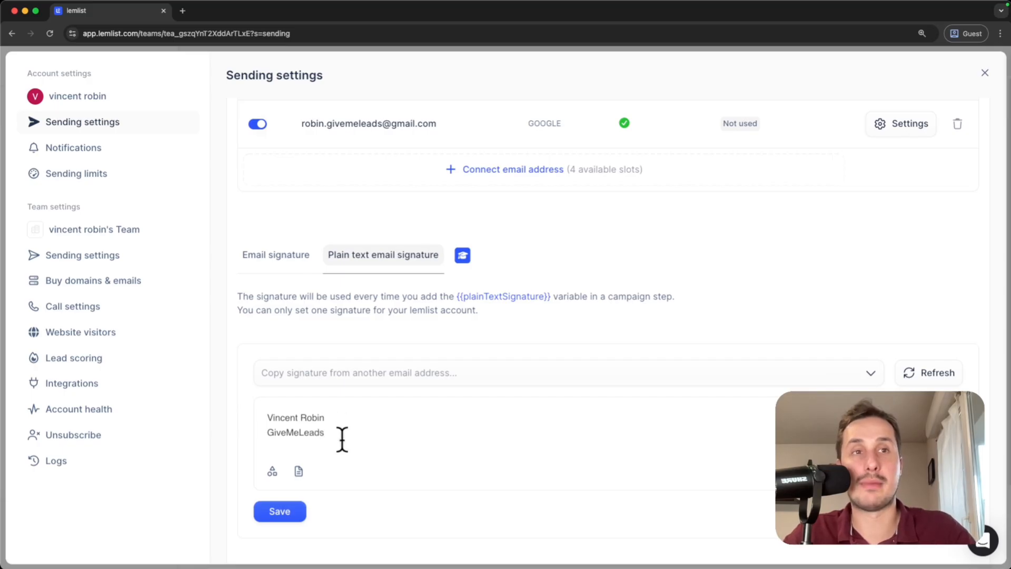
{"action": "left_click", "coordinate": [279, 510]}
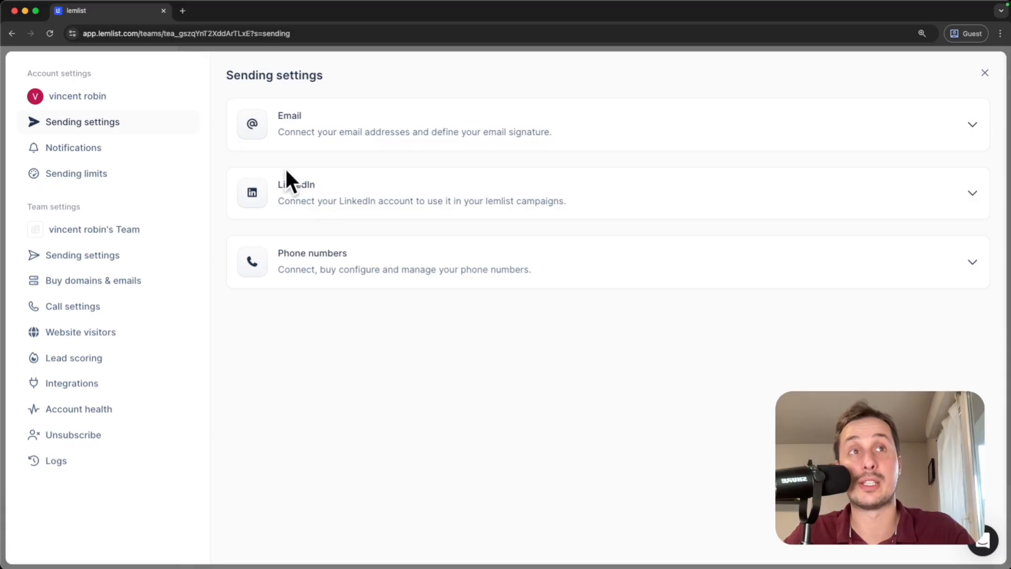
Expand the LinkedIn sending section and follow 'Get the lemlist extension' to its store page.
{"action": "left_click", "coordinate": [353, 195]}
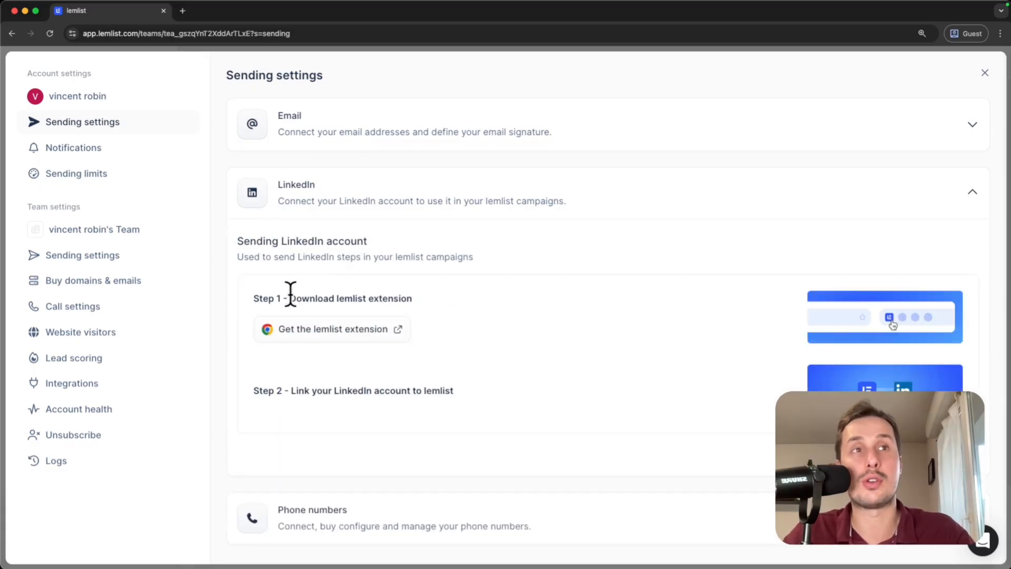
{"action": "left_click_drag", "start_coordinate": [289, 298], "coordinate": [421, 301]}
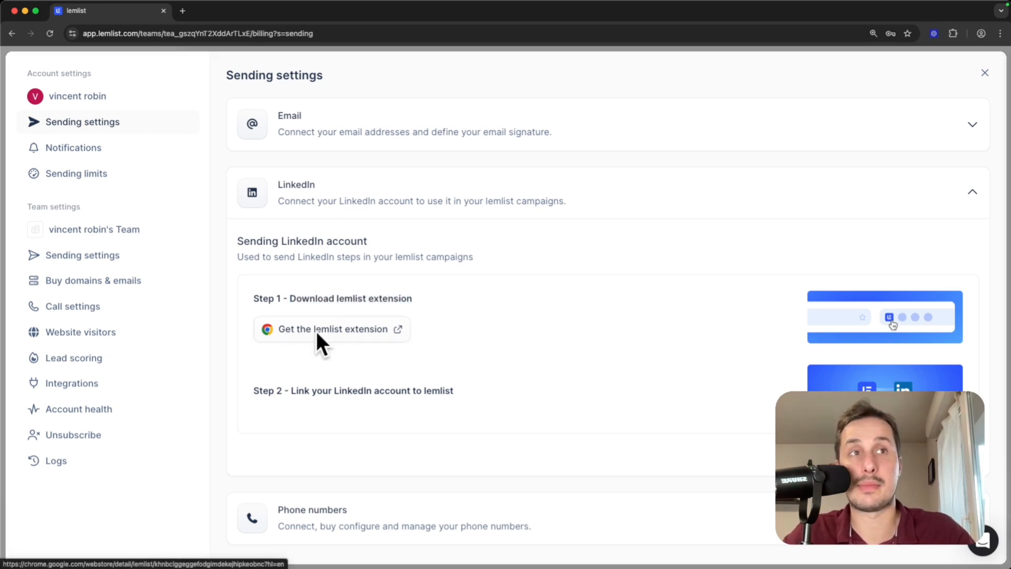
{"action": "left_click", "coordinate": [316, 331]}
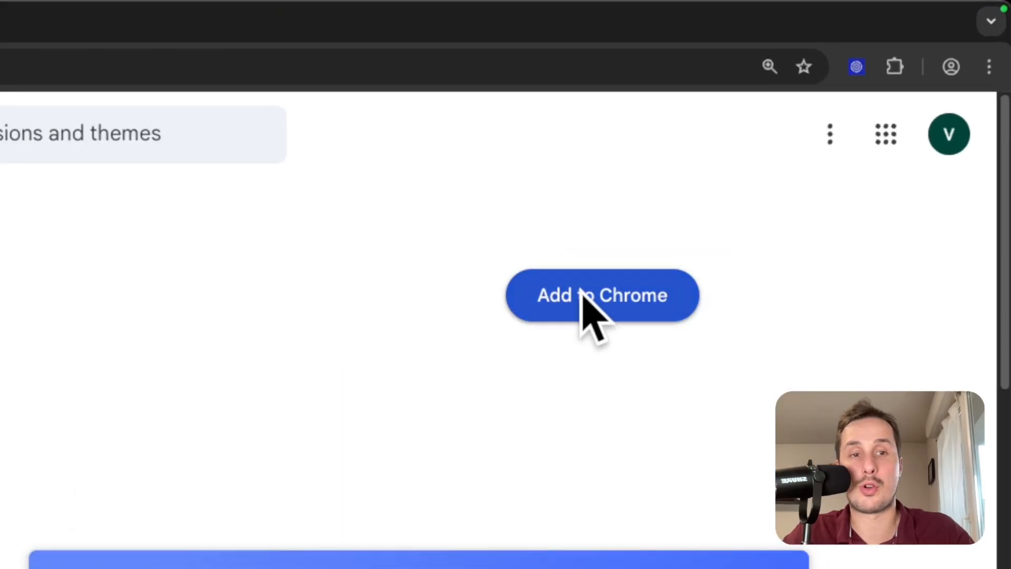
Add the lemlist extension to Chrome and confirm the installation.
{"action": "left_click", "coordinate": [581, 294]}
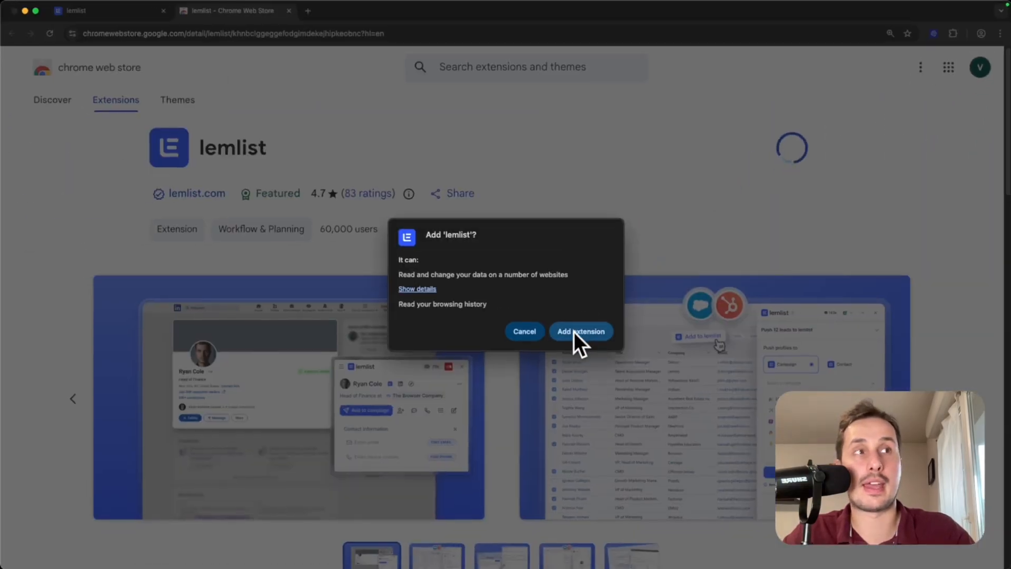
{"action": "left_click", "coordinate": [574, 332]}
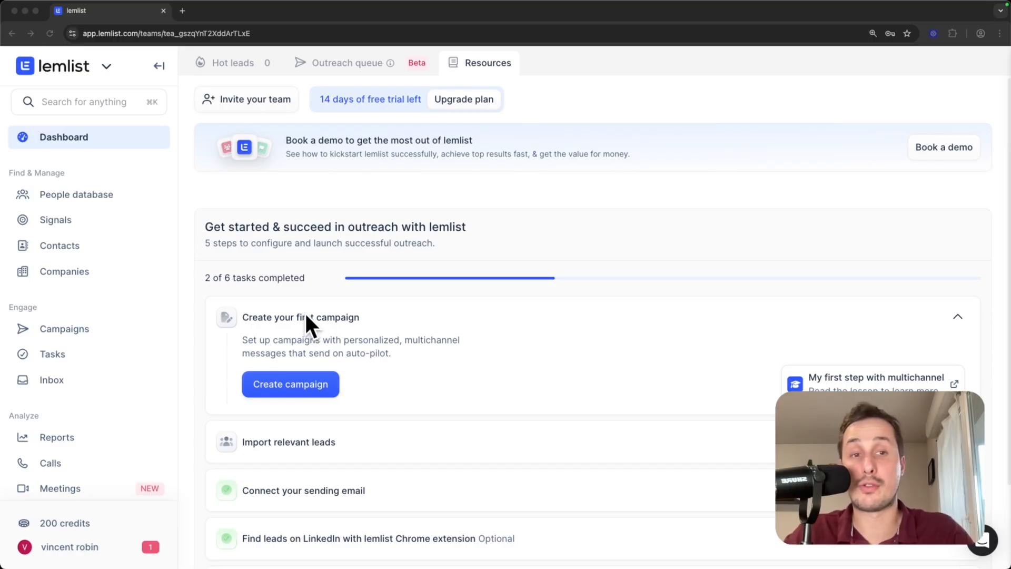
From the Campaigns list, create a new campaign.
{"action": "left_click", "coordinate": [52, 329]}
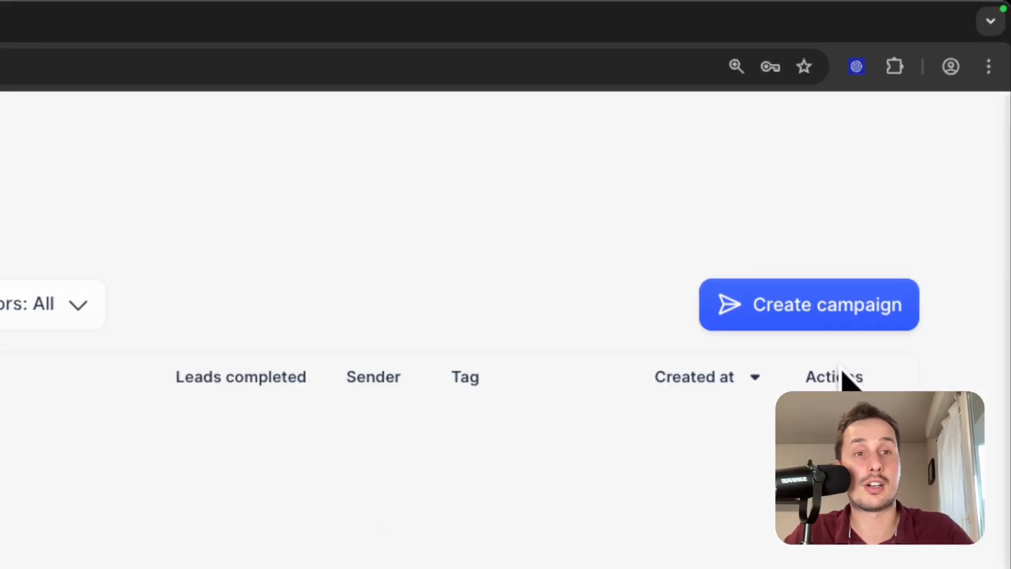
{"action": "left_click", "coordinate": [811, 310]}
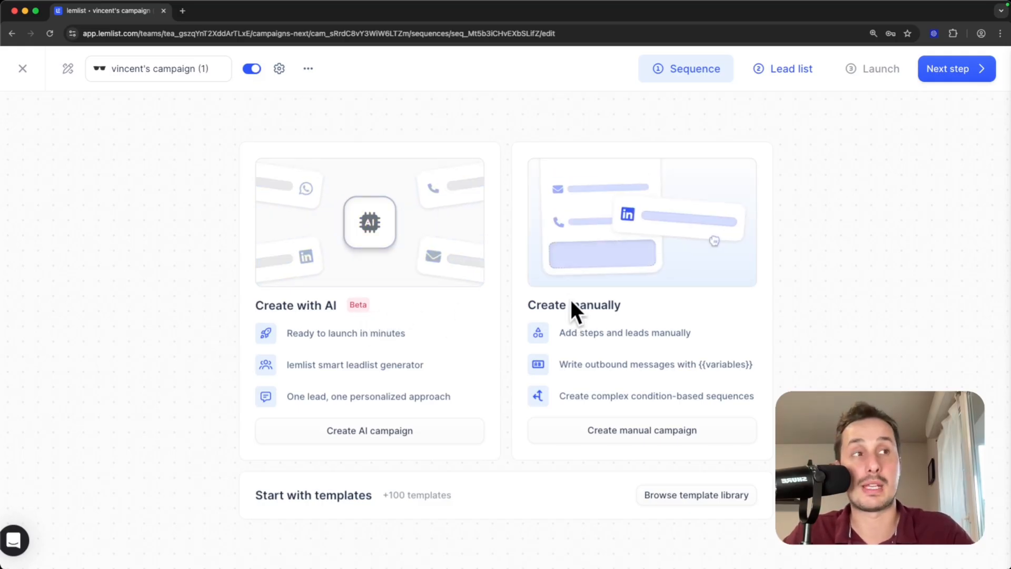
Manually build the sequence: an Email step, then a LinkedIn chat message after a 3-day wait.
{"action": "left_click", "coordinate": [576, 428]}
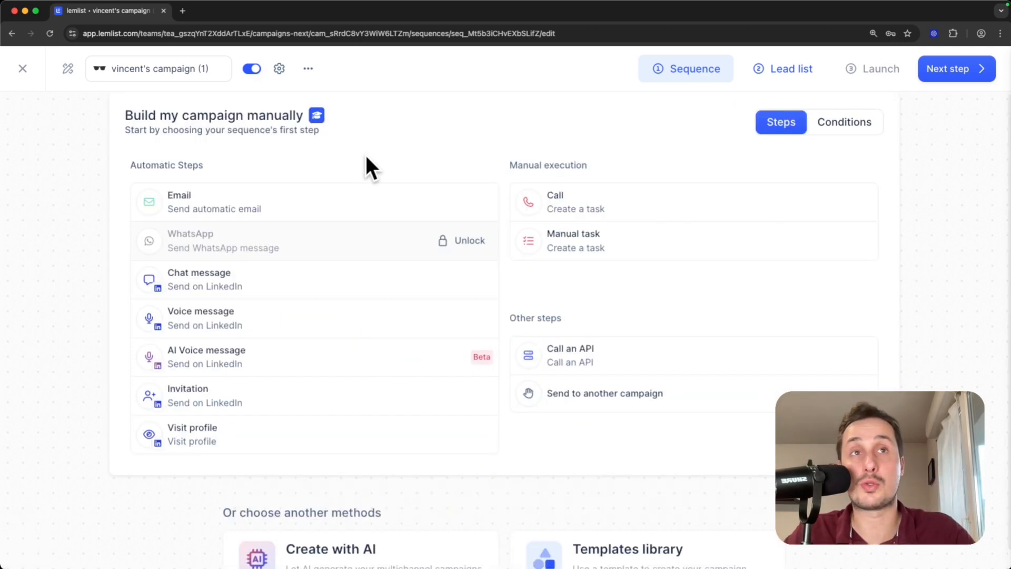
{"action": "left_click", "coordinate": [226, 195]}
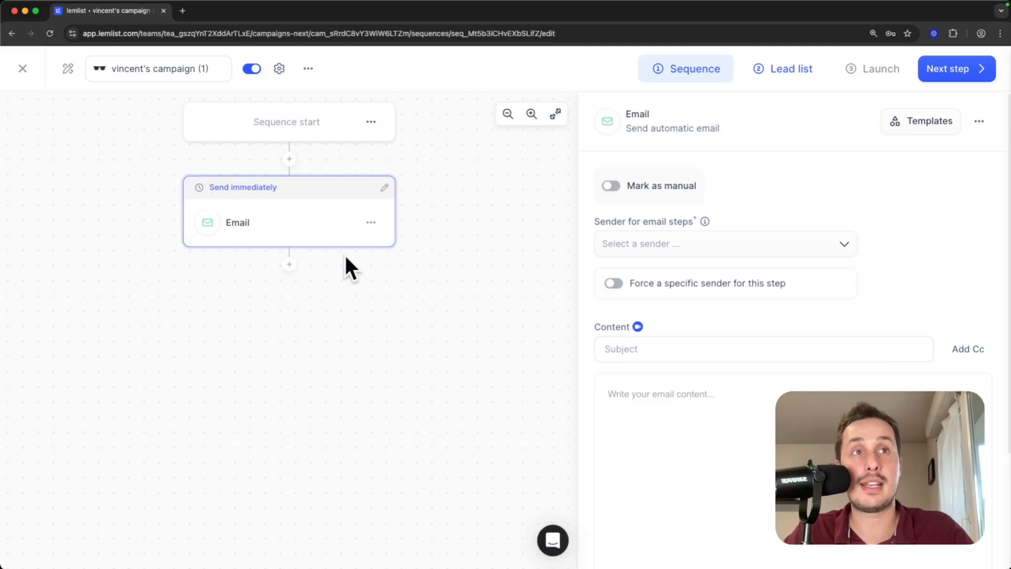
{"action": "left_click", "coordinate": [289, 264]}
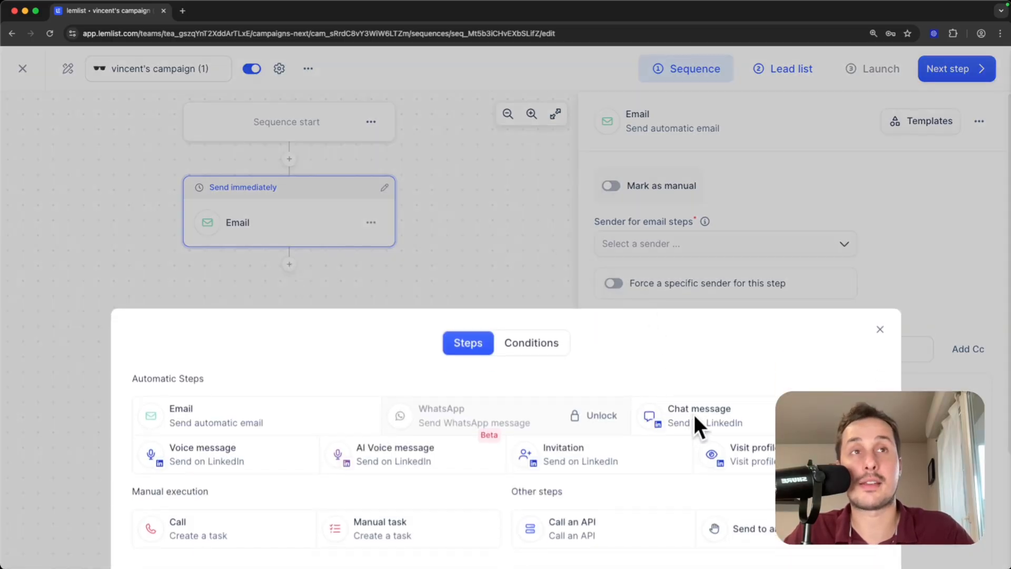
{"action": "left_click", "coordinate": [693, 413]}
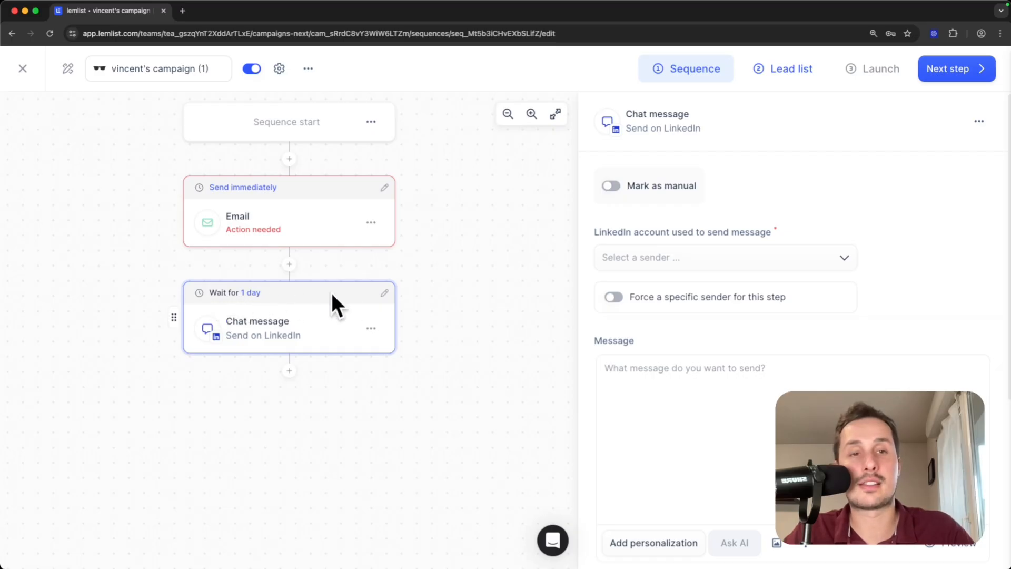
{"action": "left_click", "coordinate": [386, 295]}
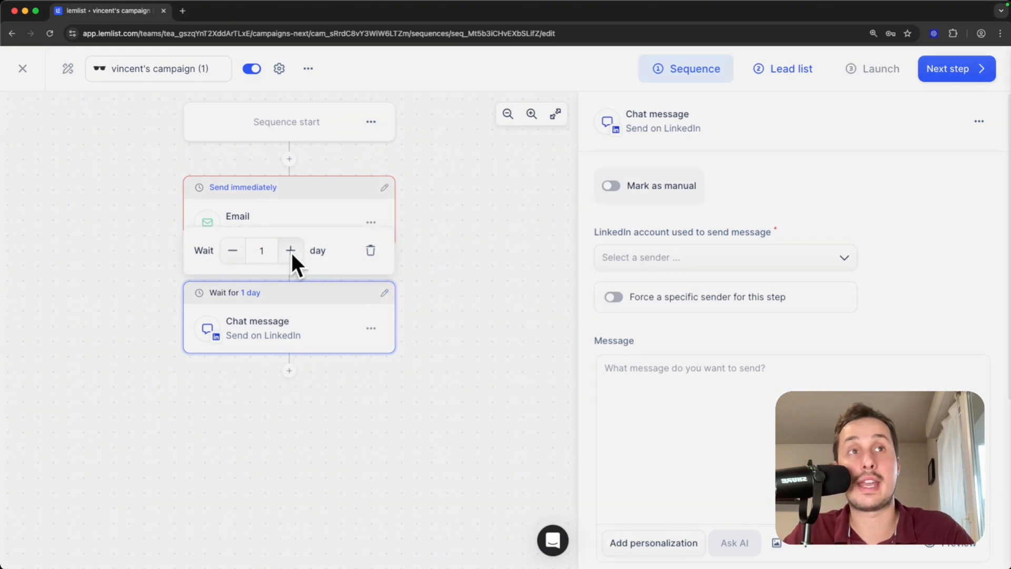
{"action": "left_click", "coordinate": [291, 250]}
{"action": "left_click", "coordinate": [291, 250]}
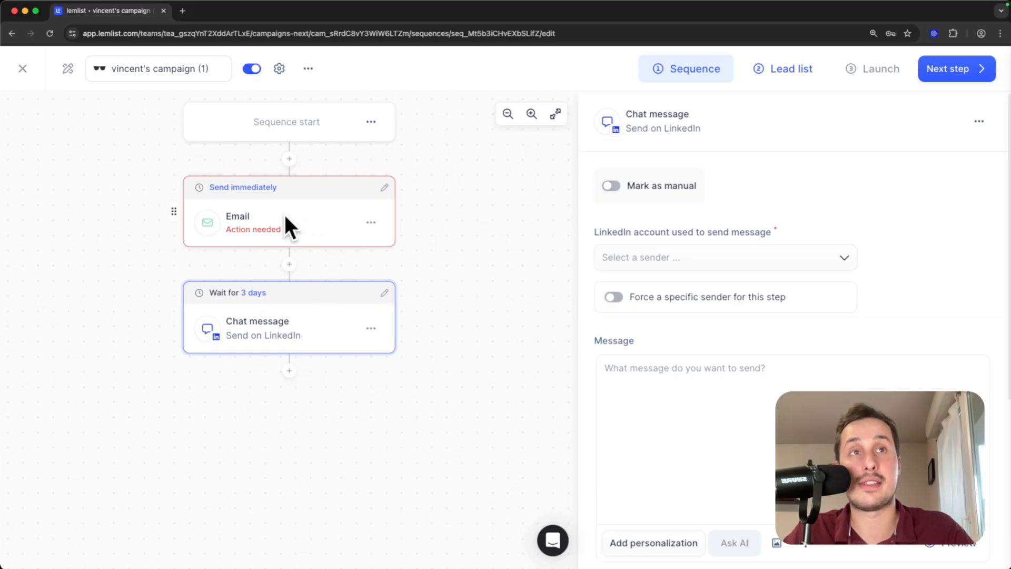
{"action": "left_click", "coordinate": [263, 220]}
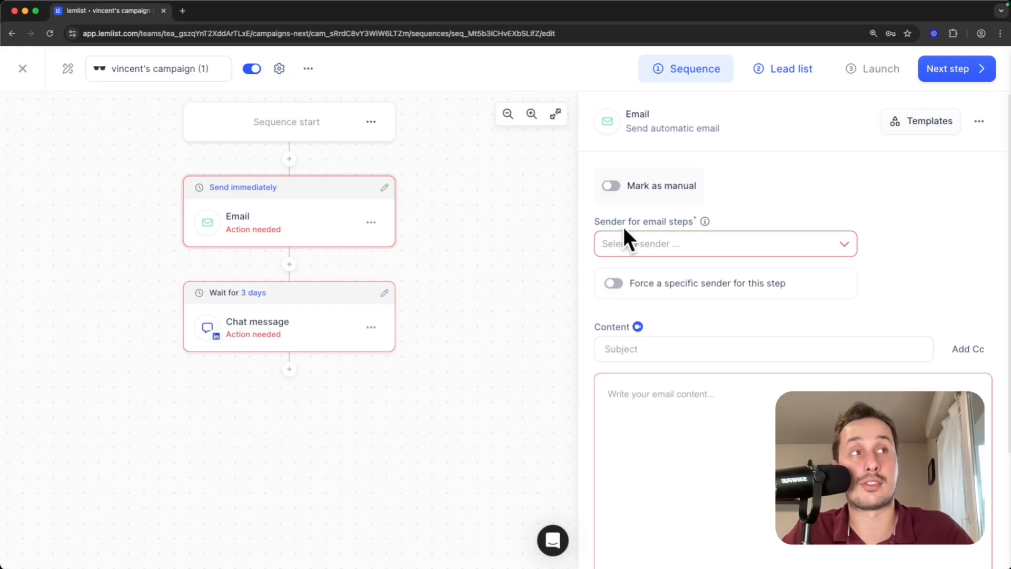
Set the connected Gmail account as the sender for email steps.
{"action": "left_click", "coordinate": [659, 242]}
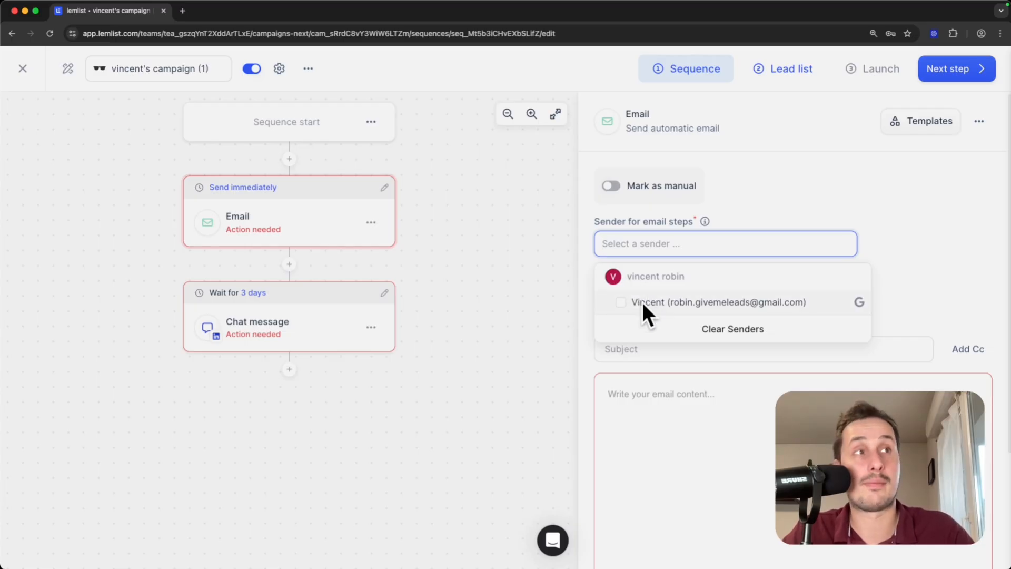
{"action": "left_click", "coordinate": [620, 302]}
{"action": "left_click", "coordinate": [861, 199]}
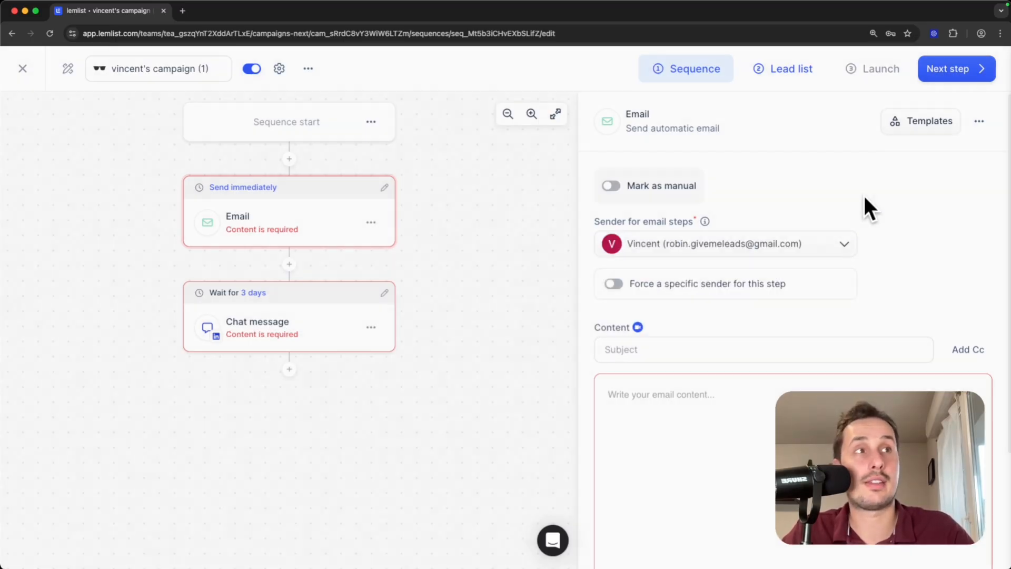
{"action": "scroll", "coordinate": [875, 253], "scroll_direction": "down", "scroll_amount": 3}
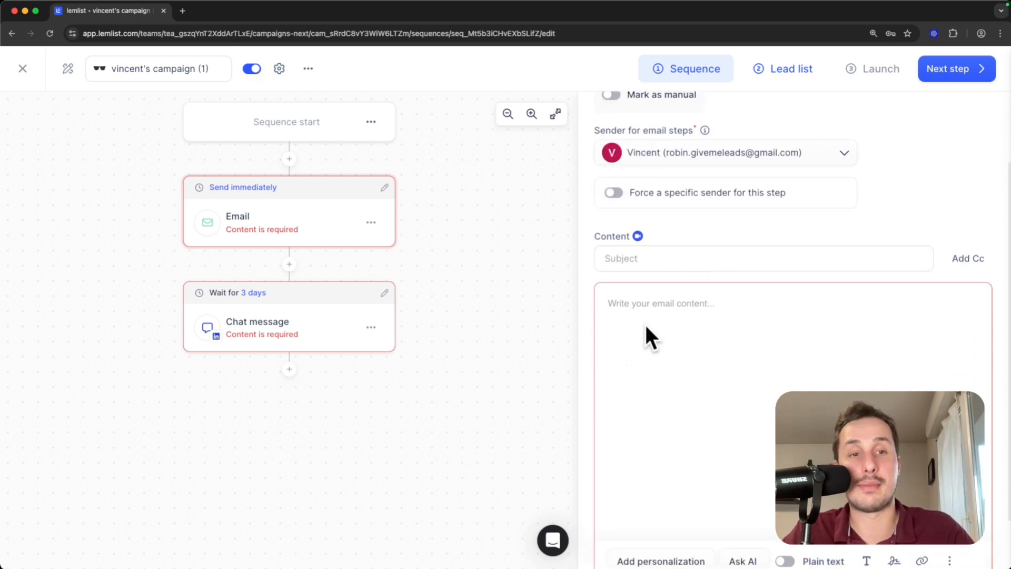
Paste 'leads export with verified emails' as the first email's subject.
{"action": "left_click", "coordinate": [715, 258]}
{"action": "type", "text": "leads export with verified emails"}
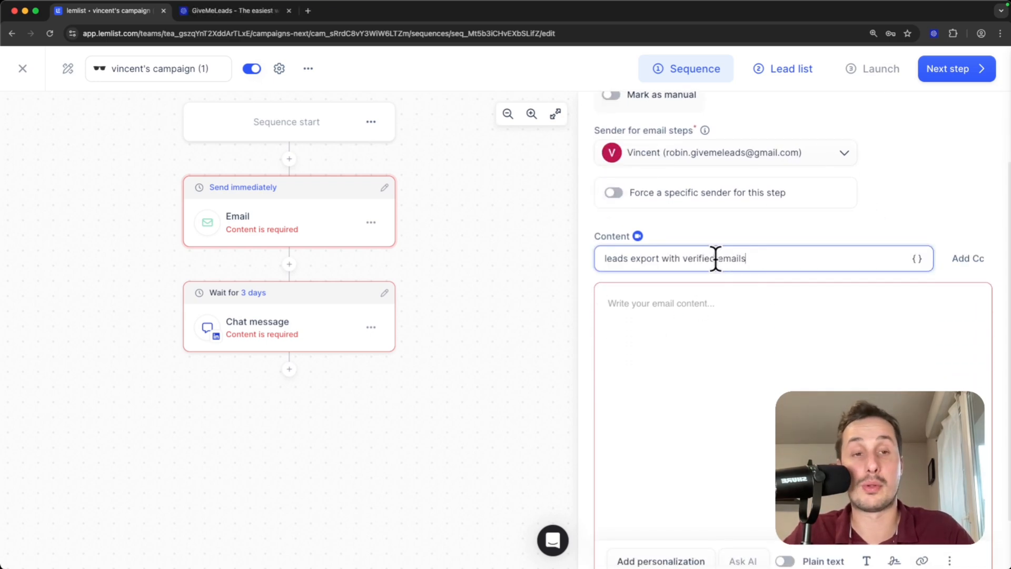
{"action": "left_click", "coordinate": [250, 12]}
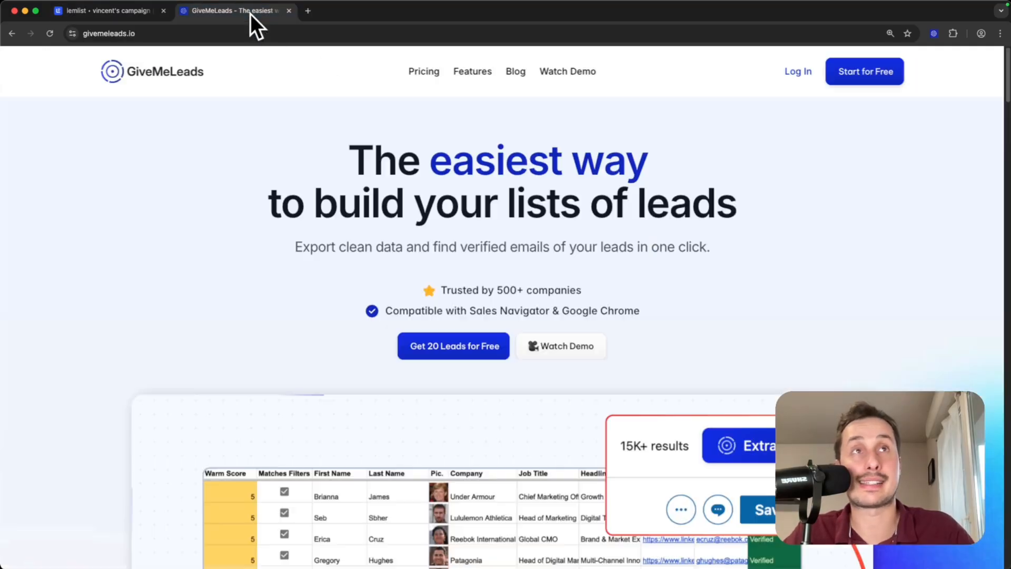
{"action": "left_click", "coordinate": [122, 12]}
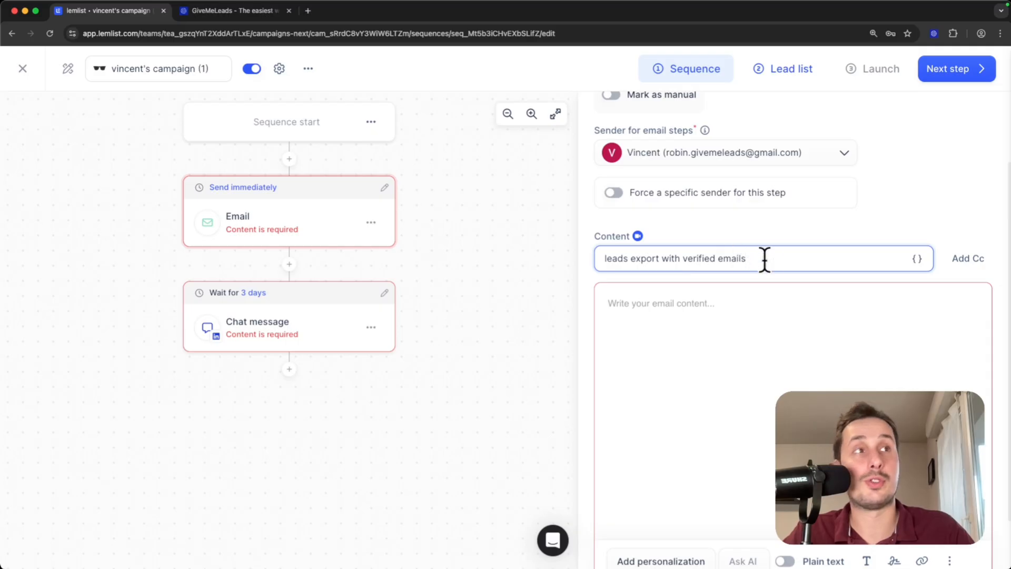
{"action": "left_click_drag", "start_coordinate": [764, 259], "coordinate": [592, 262]}
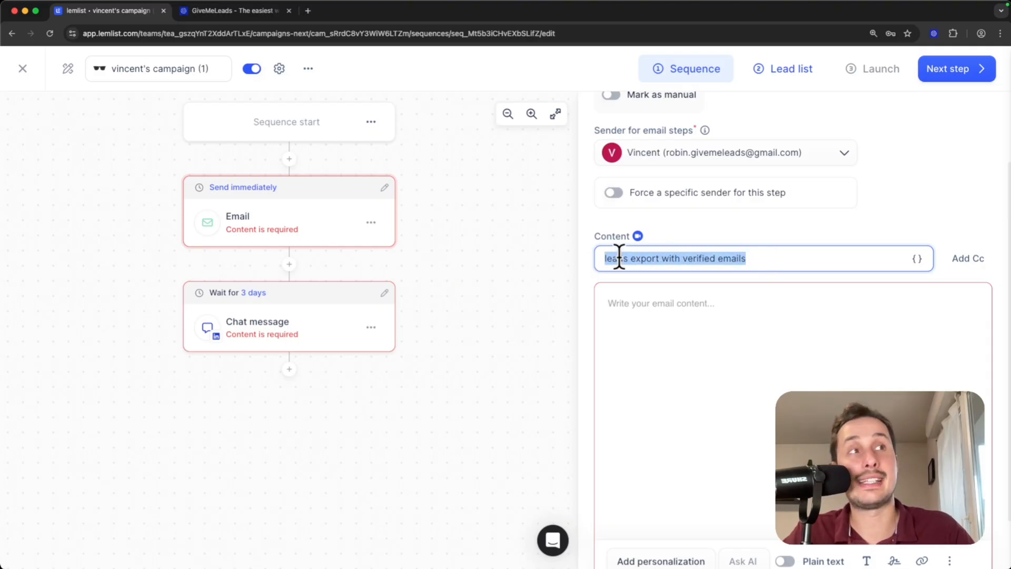
{"action": "left_click", "coordinate": [693, 309]}
{"action": "scroll", "coordinate": [685, 306], "scroll_direction": "down", "scroll_amount": 1}
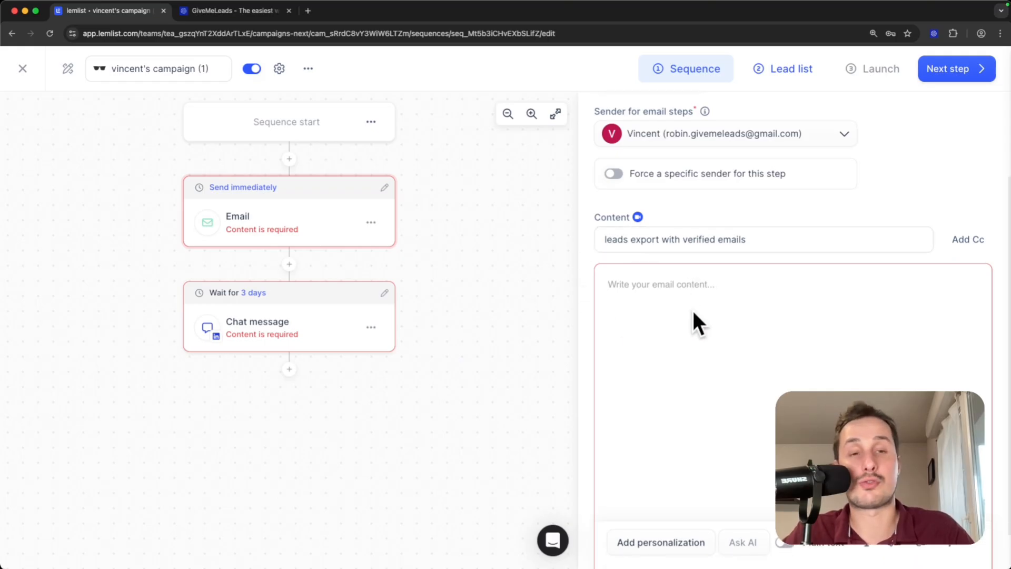
Start the email greeting with 'Hi {{firstName}}'.
{"action": "type", "text": "H"}
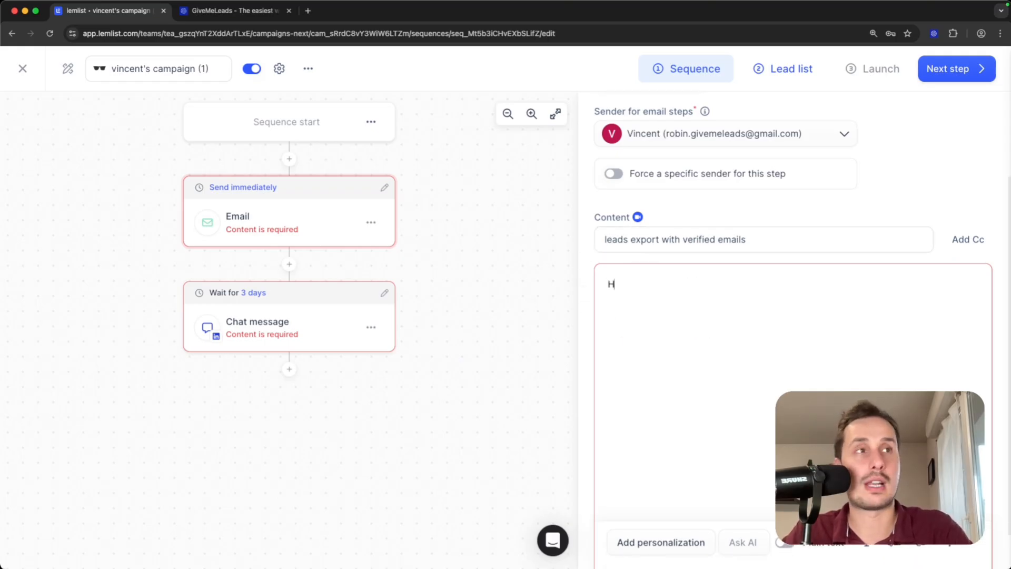
{"action": "type", "text": "i"}
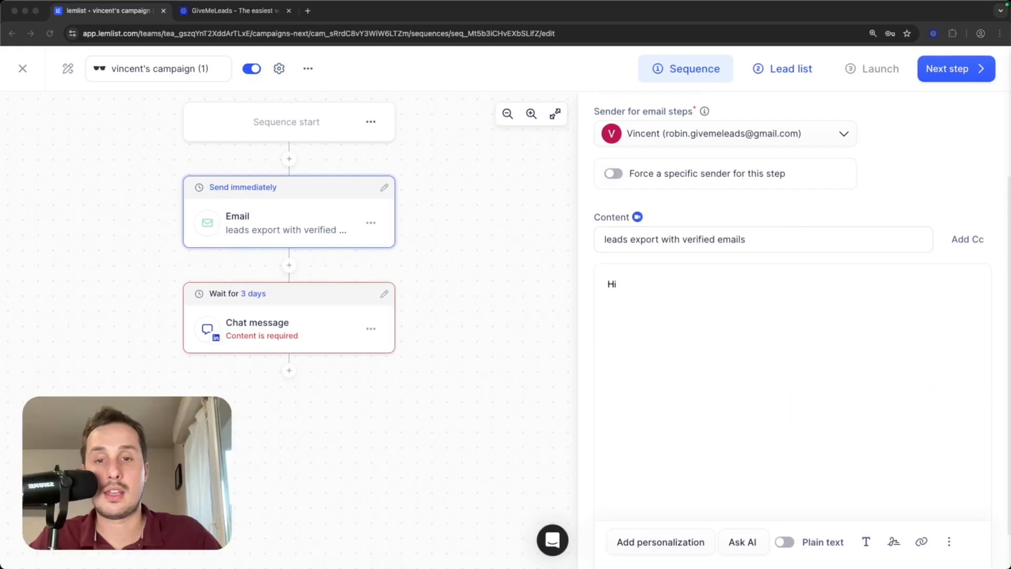
{"action": "left_click", "coordinate": [659, 537]}
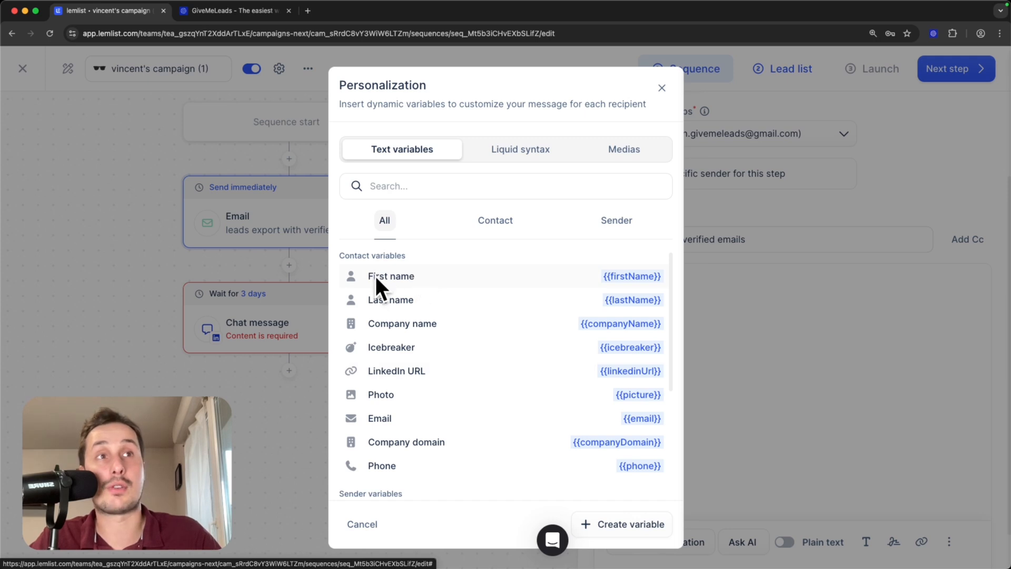
{"action": "left_click", "coordinate": [399, 276]}
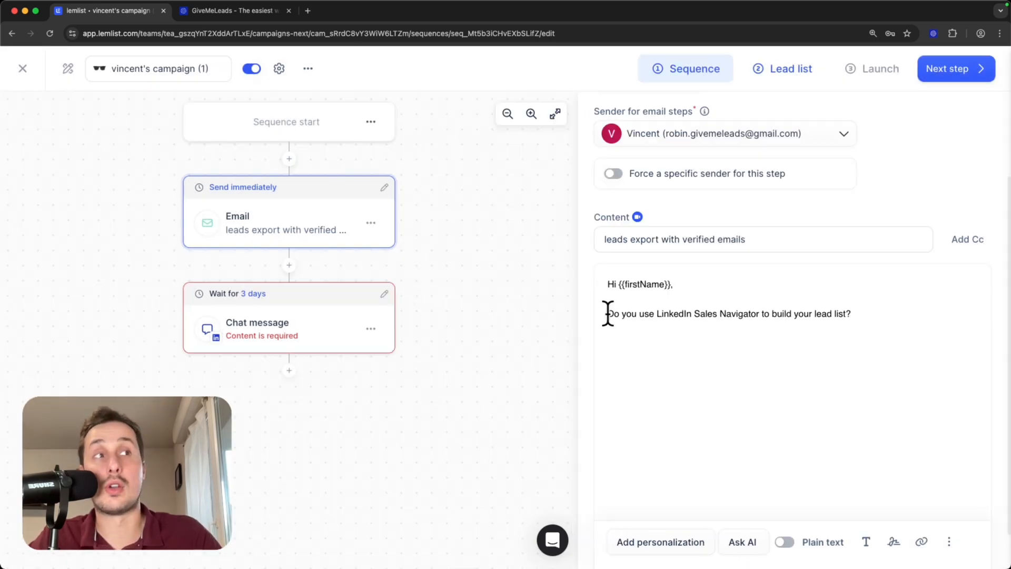
Add a {{plainTextSignature}} line below the Sales Navigator question.
{"action": "left_click_drag", "start_coordinate": [606, 314], "coordinate": [860, 314]}
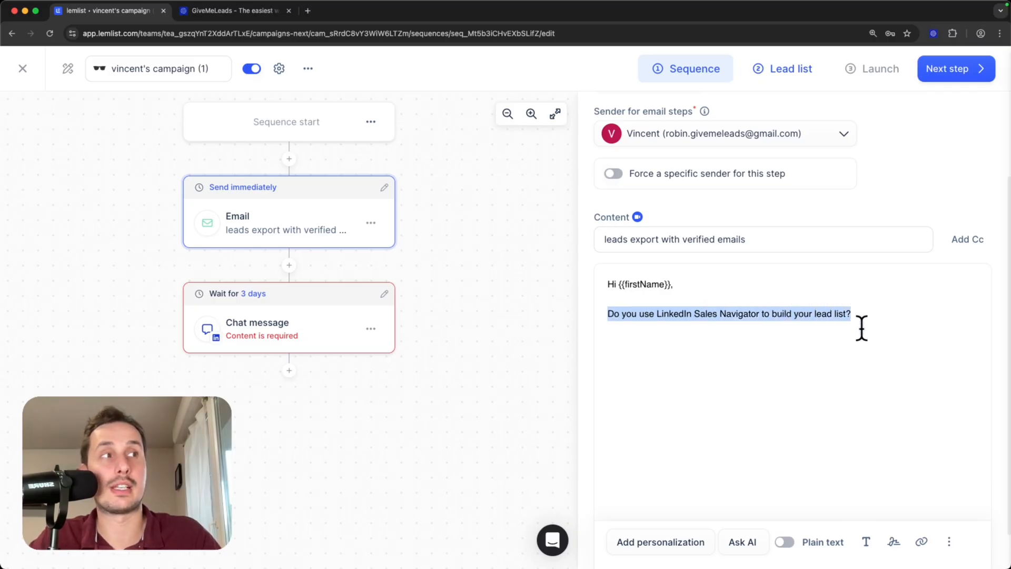
{"action": "left_click", "coordinate": [871, 319]}
{"action": "key", "text": "Return"}
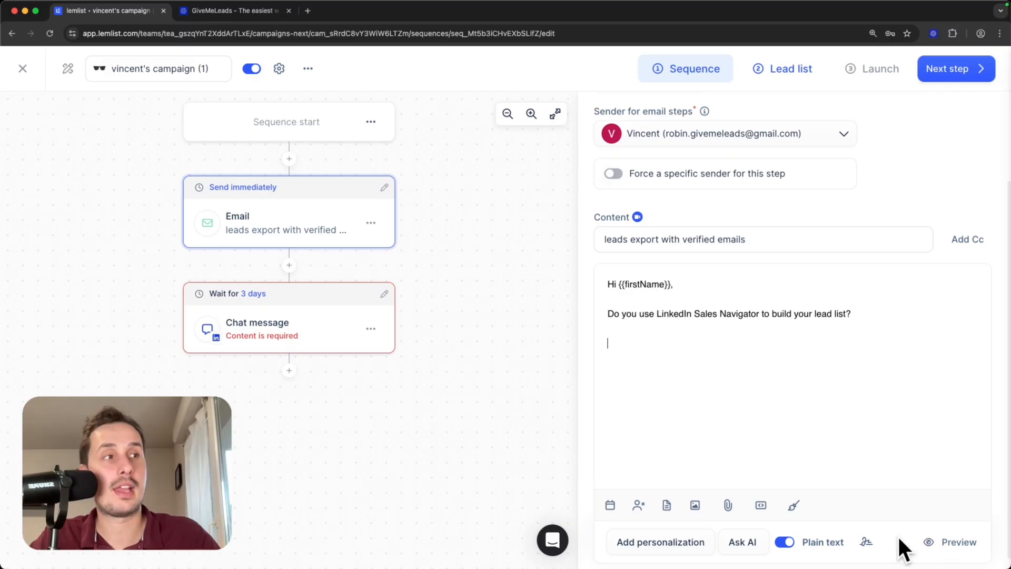
{"action": "left_click", "coordinate": [865, 541]}
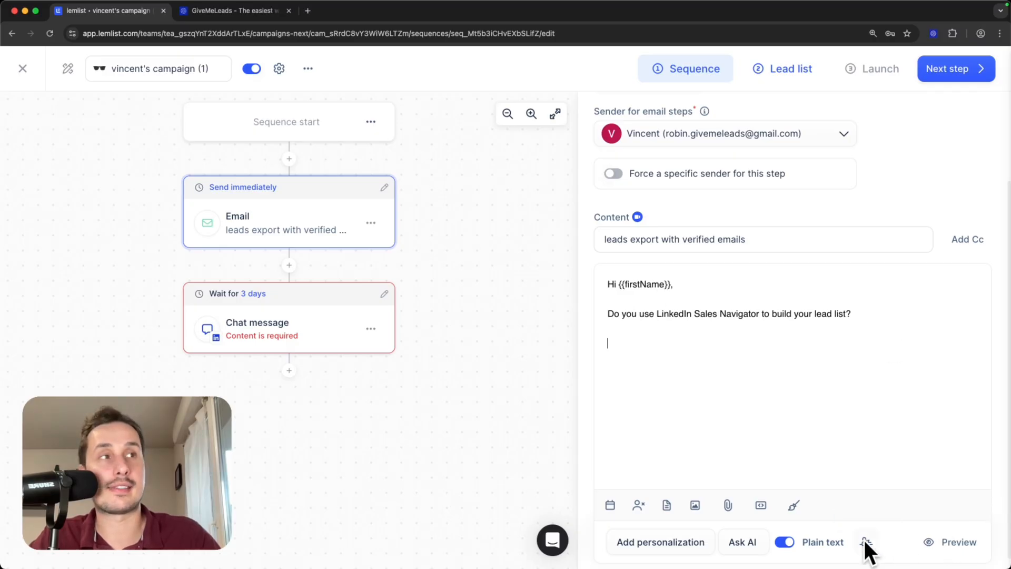
{"action": "left_click_drag", "start_coordinate": [615, 343], "coordinate": [738, 349]}
{"action": "left_click", "coordinate": [739, 348]}
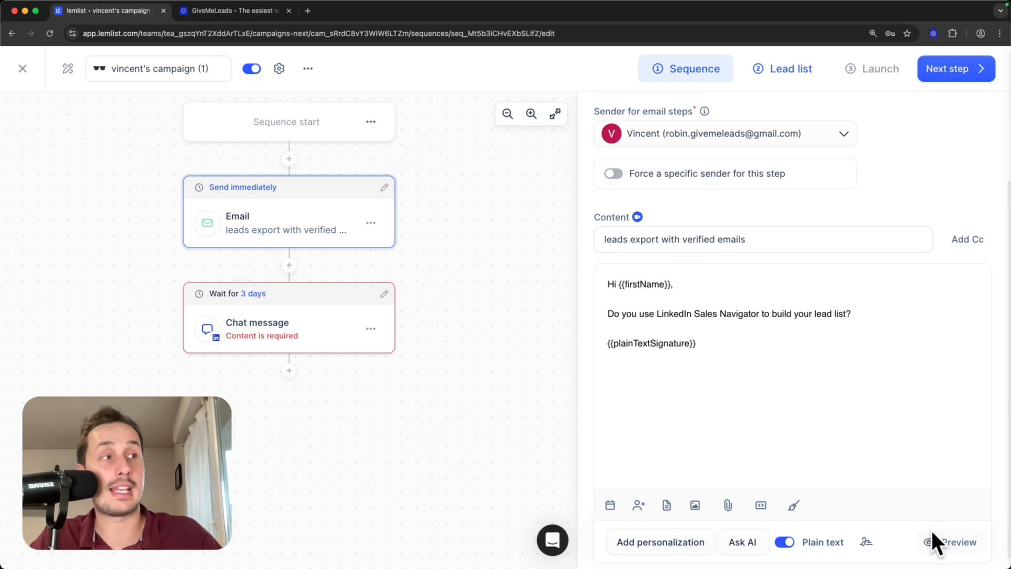
{"action": "left_click", "coordinate": [959, 543]}
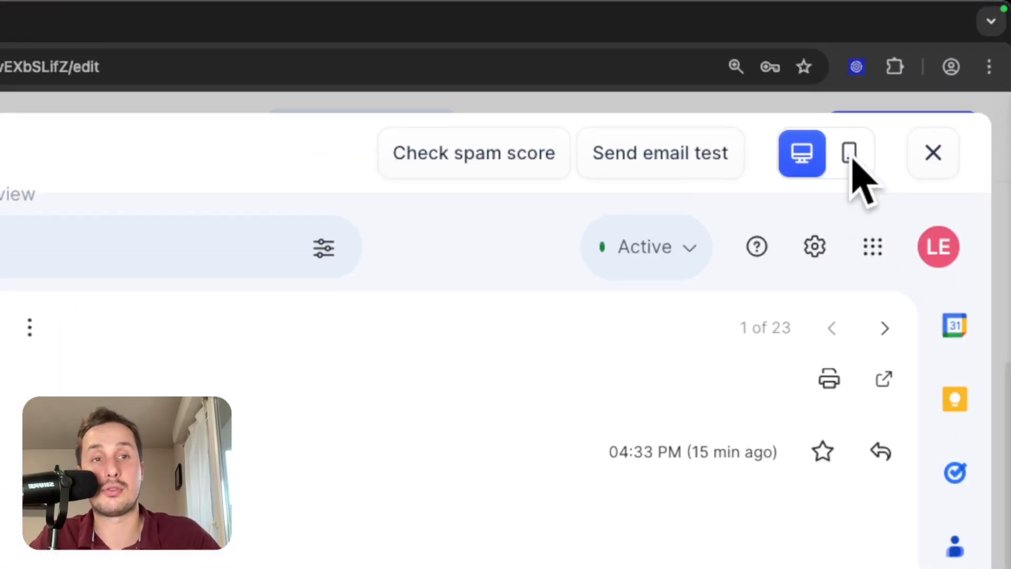
{"action": "left_click", "coordinate": [851, 154]}
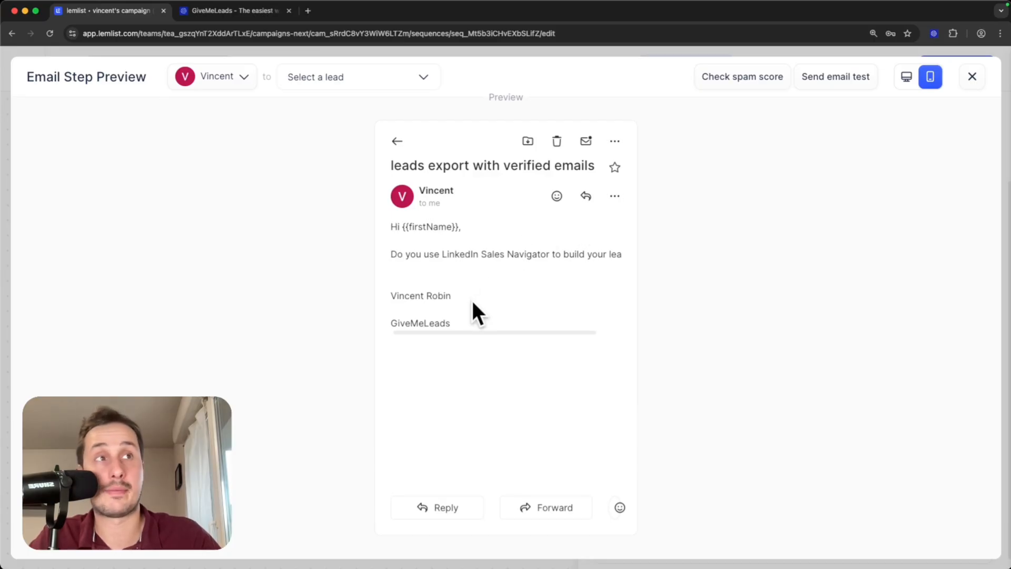
{"action": "key", "text": "Escape"}
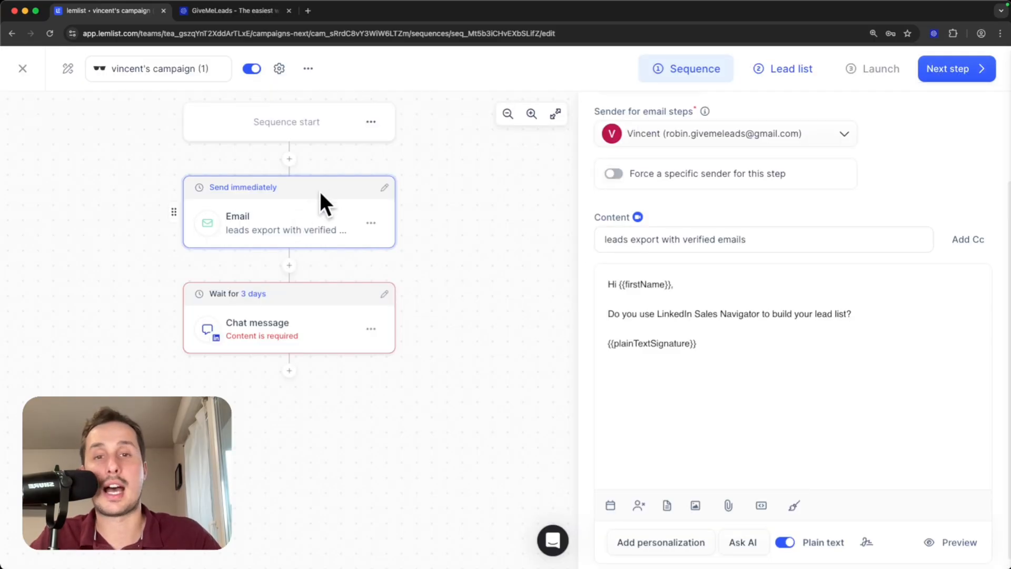
Open the LinkedIn chat message step and keep the current sender account.
{"action": "left_click", "coordinate": [273, 321]}
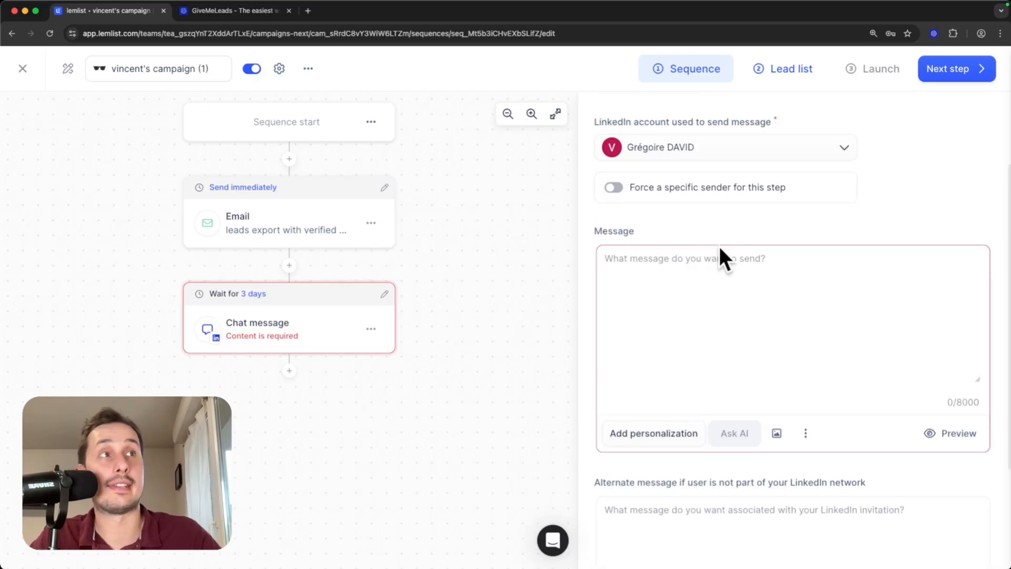
{"action": "left_click_drag", "start_coordinate": [594, 123], "coordinate": [682, 124]}
{"action": "left_click", "coordinate": [859, 115]}
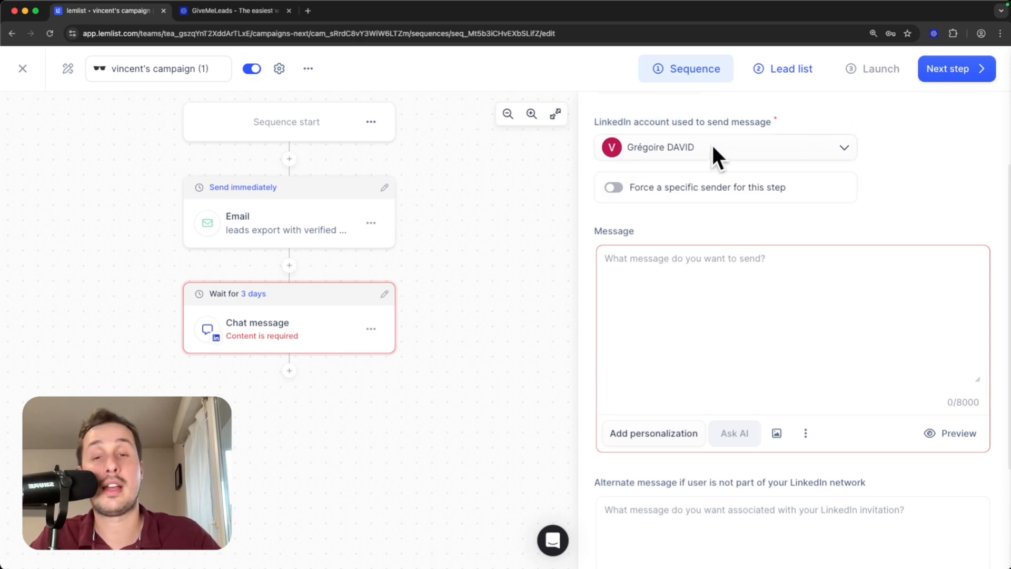
{"action": "left_click", "coordinate": [785, 148]}
{"action": "left_click", "coordinate": [893, 138]}
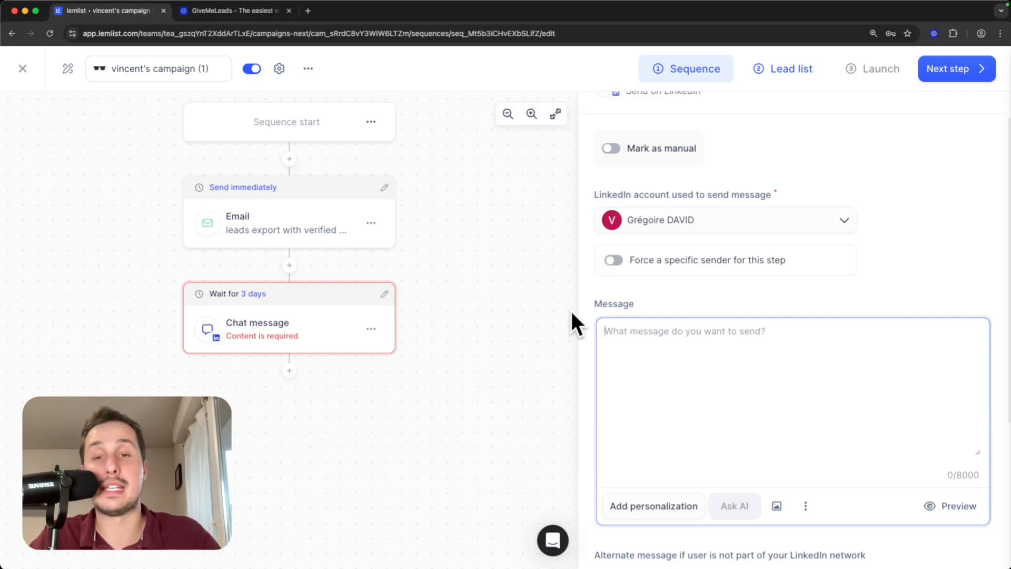
Paste the {{firstName}} greeting and Sales Navigator lead-list question into the Message box.
{"action": "scroll", "coordinate": [694, 348], "scroll_direction": "down", "scroll_amount": 2}
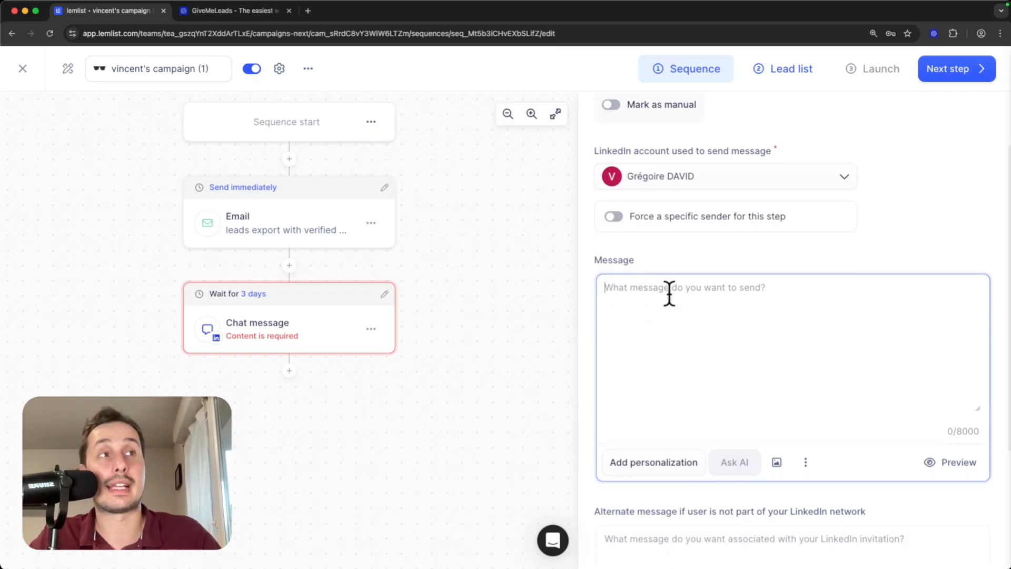
{"action": "scroll", "coordinate": [701, 386], "scroll_direction": "down", "scroll_amount": 2}
{"action": "scroll", "coordinate": [703, 386], "scroll_direction": "down", "scroll_amount": 6}
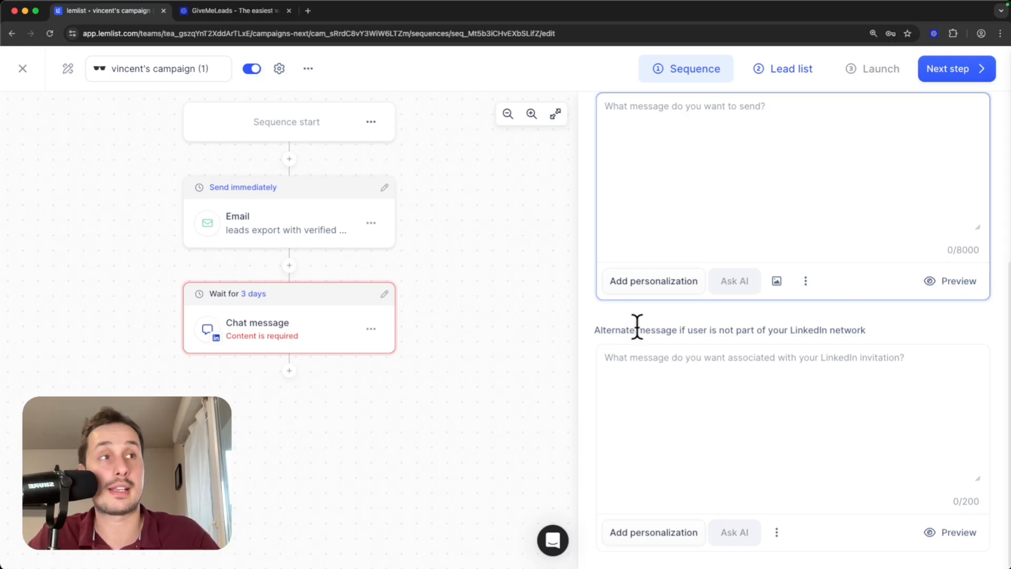
{"action": "left_click_drag", "start_coordinate": [595, 330], "coordinate": [877, 330]}
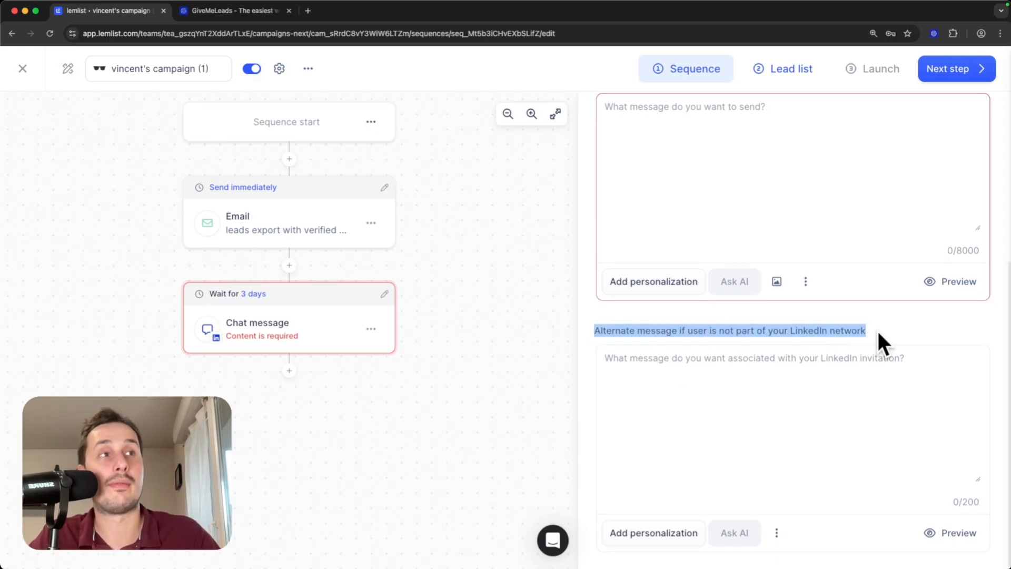
{"action": "left_click", "coordinate": [877, 330]}
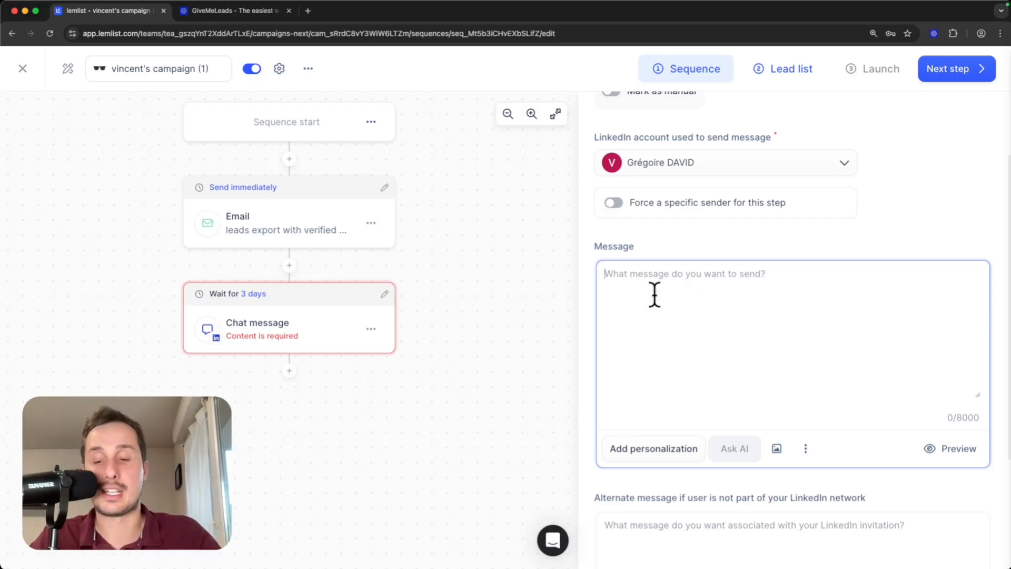
{"action": "type", "text": "Hi {{firstName}},  Do you use LinkedIn Sales Navigator to build your lead list?"}
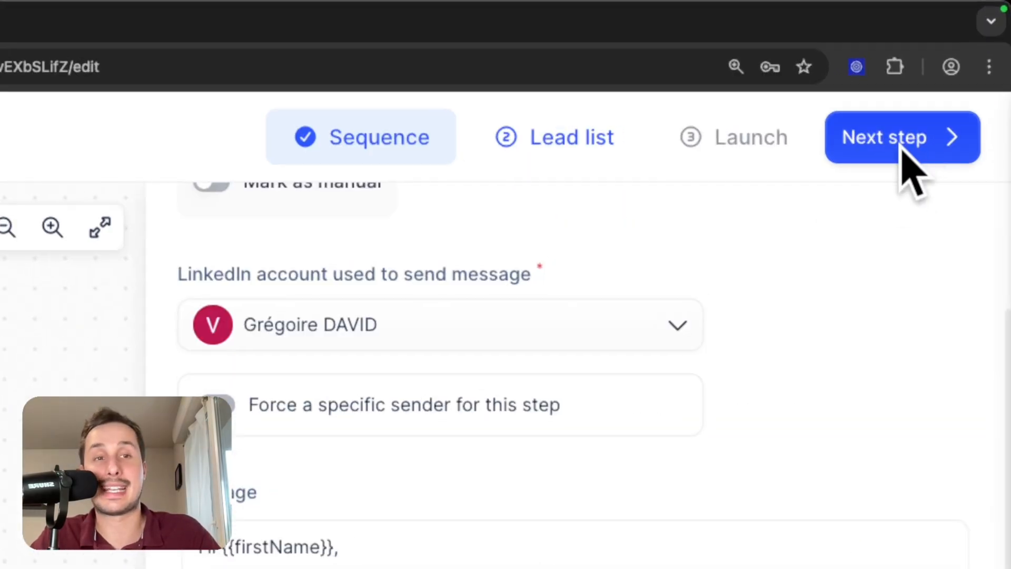
Go to the campaign's lead list, choose Import new leads, then switch to the Sales Navigator search.
{"action": "left_click", "coordinate": [902, 150]}
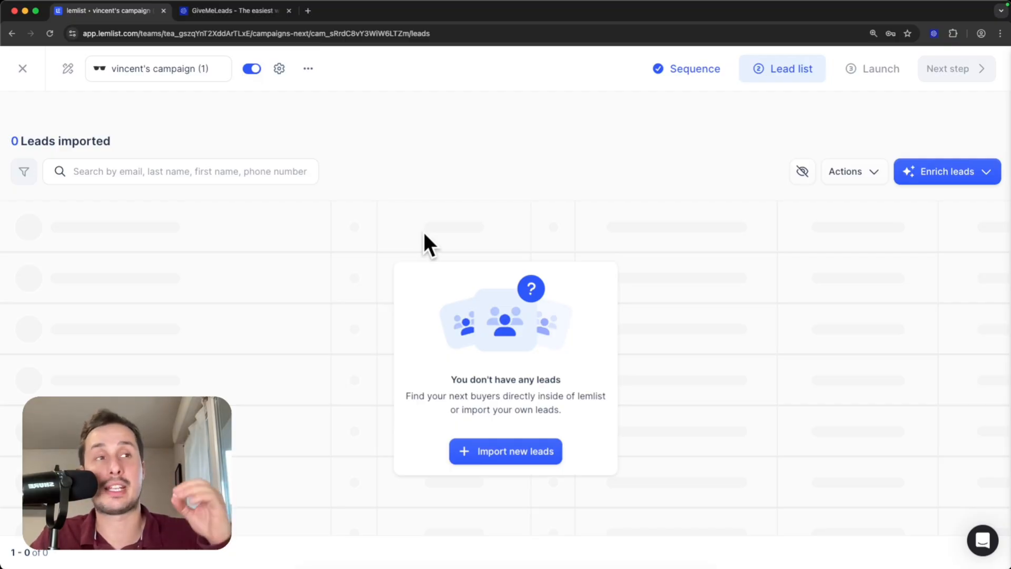
{"action": "left_click", "coordinate": [501, 454]}
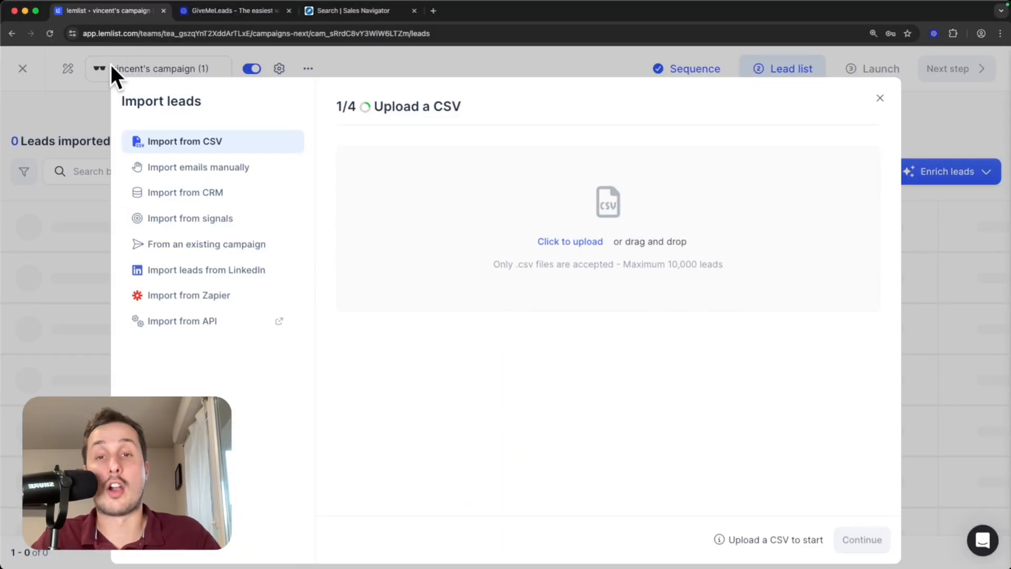
{"action": "left_click", "coordinate": [363, 20]}
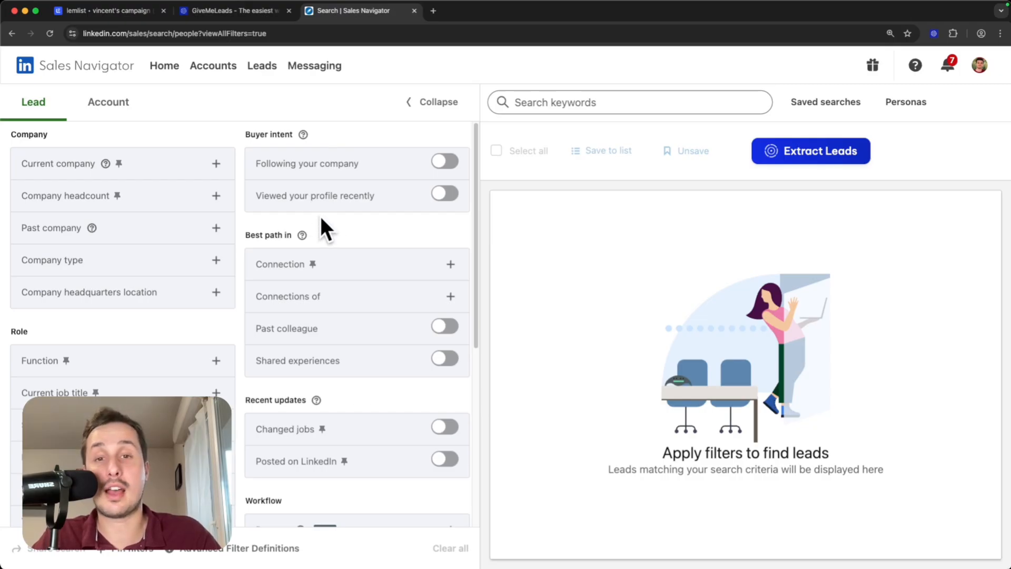
Filter the search by current job title 'head of marketing' and 501-1000 company headcount.
{"action": "scroll", "coordinate": [312, 214], "scroll_direction": "down", "scroll_amount": 2}
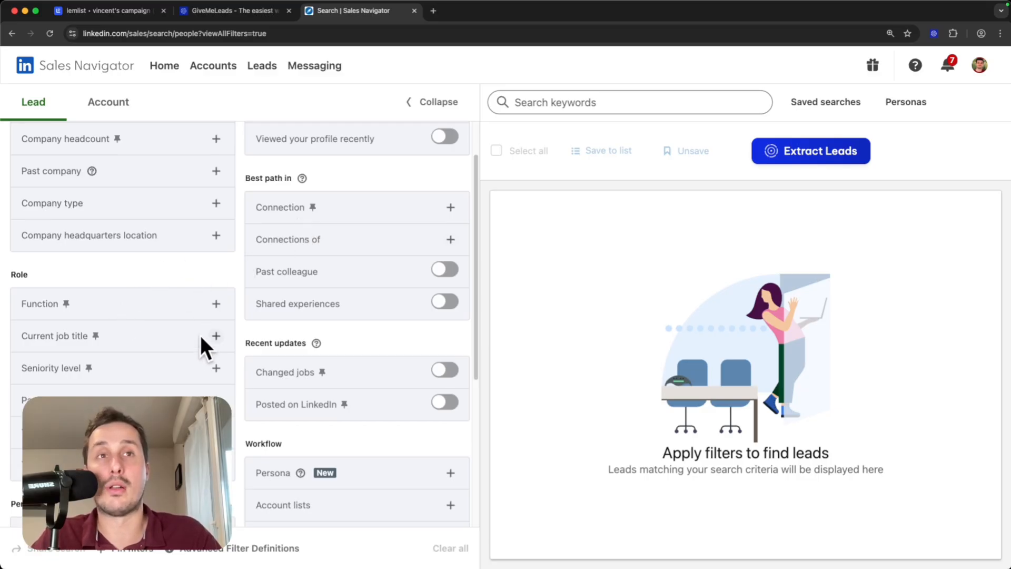
{"action": "left_click", "coordinate": [216, 337]}
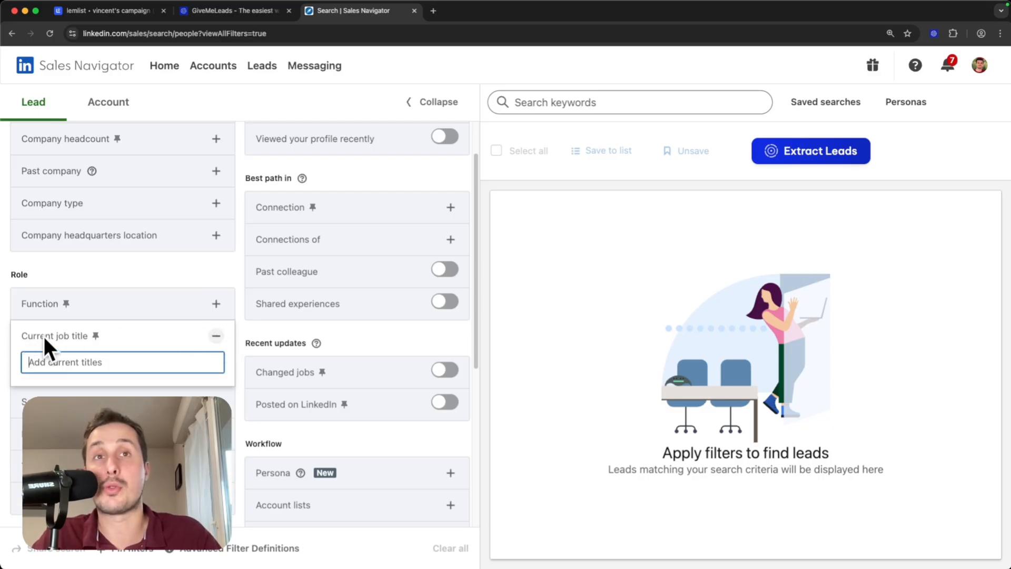
{"action": "type", "text": "\"hea"}
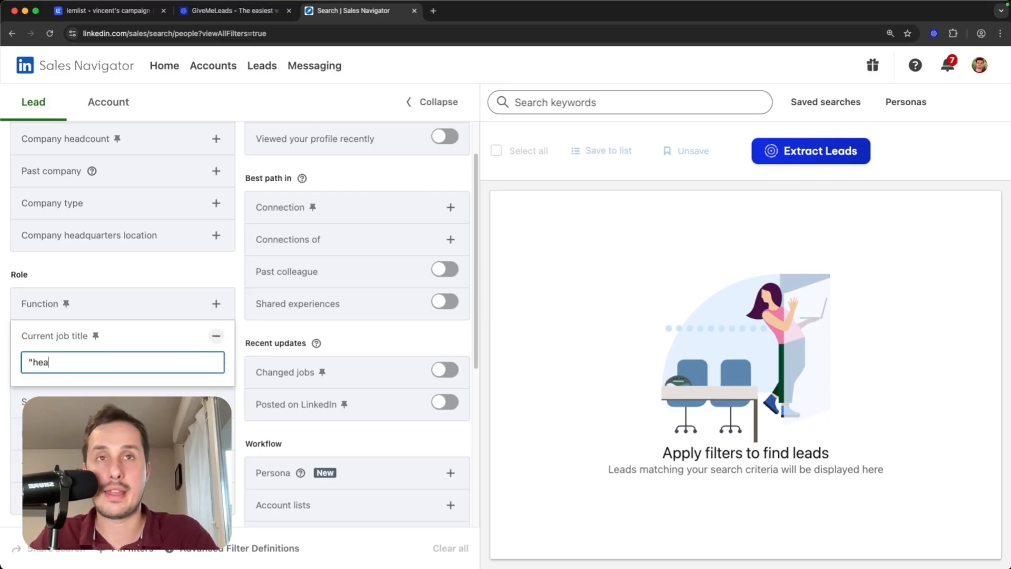
{"action": "type", "text": "d of marketing\""}
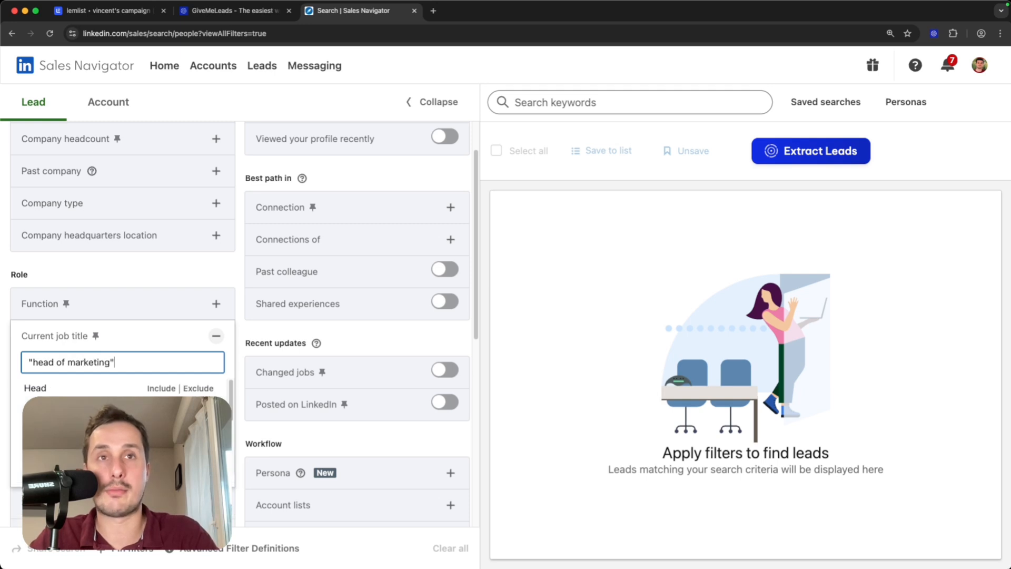
{"action": "key", "text": "Return"}
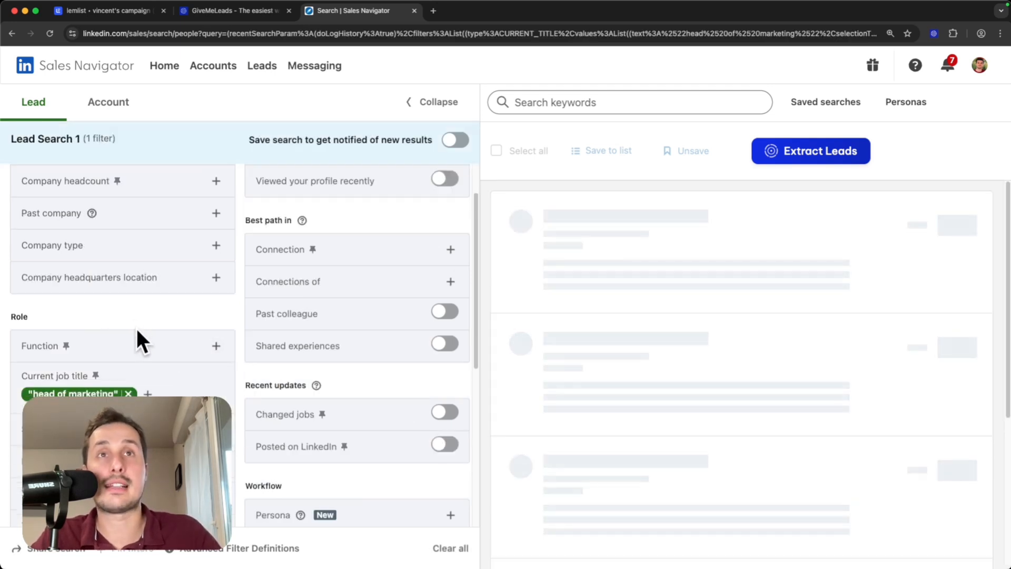
{"action": "scroll", "coordinate": [131, 326], "scroll_direction": "up", "scroll_amount": 2}
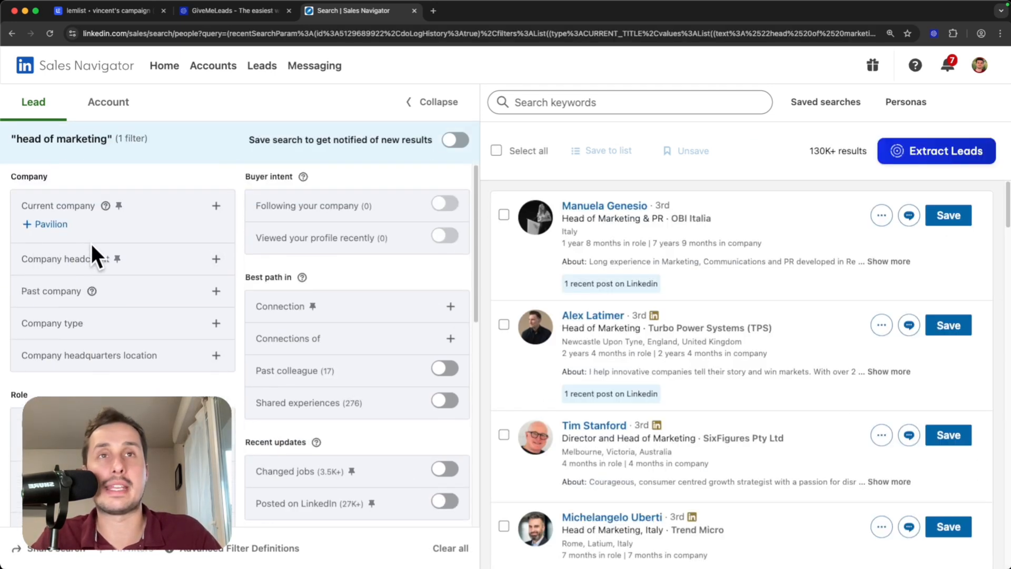
{"action": "left_click", "coordinate": [121, 259]}
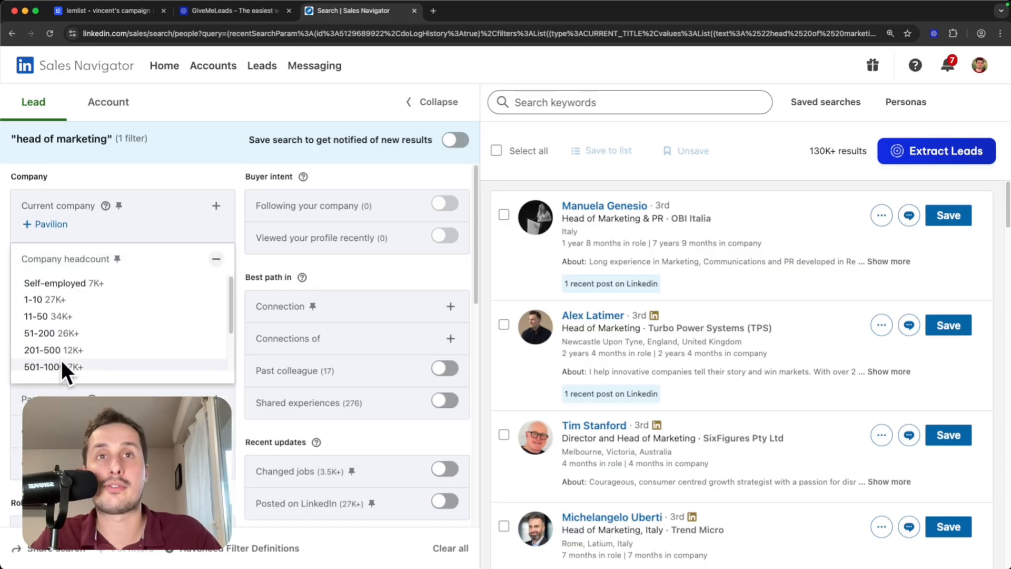
{"action": "left_click", "coordinate": [62, 366]}
Include United States in the Geography filter, narrowing results to 705.
{"action": "scroll", "coordinate": [171, 350], "scroll_direction": "down", "scroll_amount": 5}
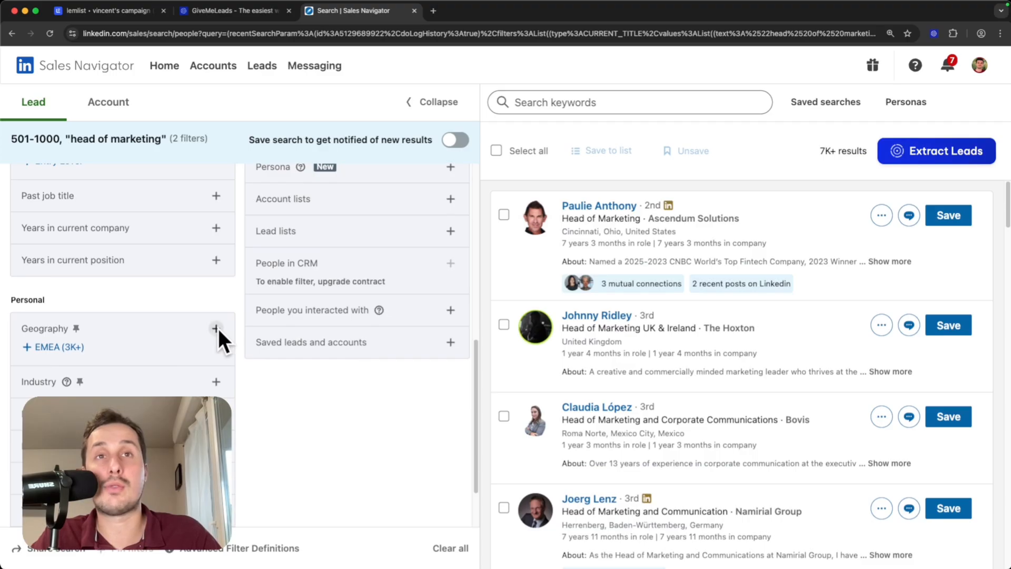
{"action": "left_click", "coordinate": [217, 328]}
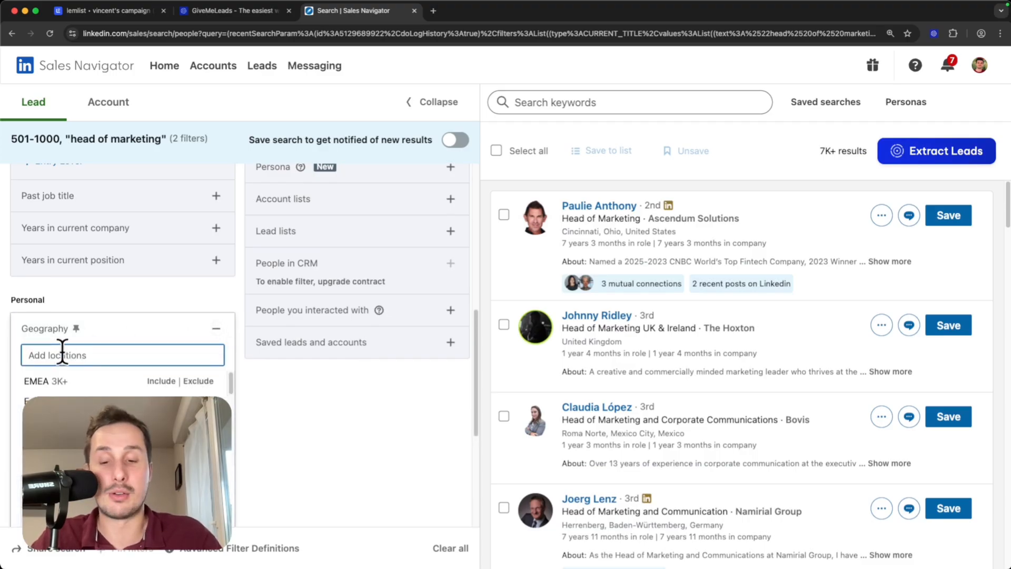
{"action": "type", "text": "us"}
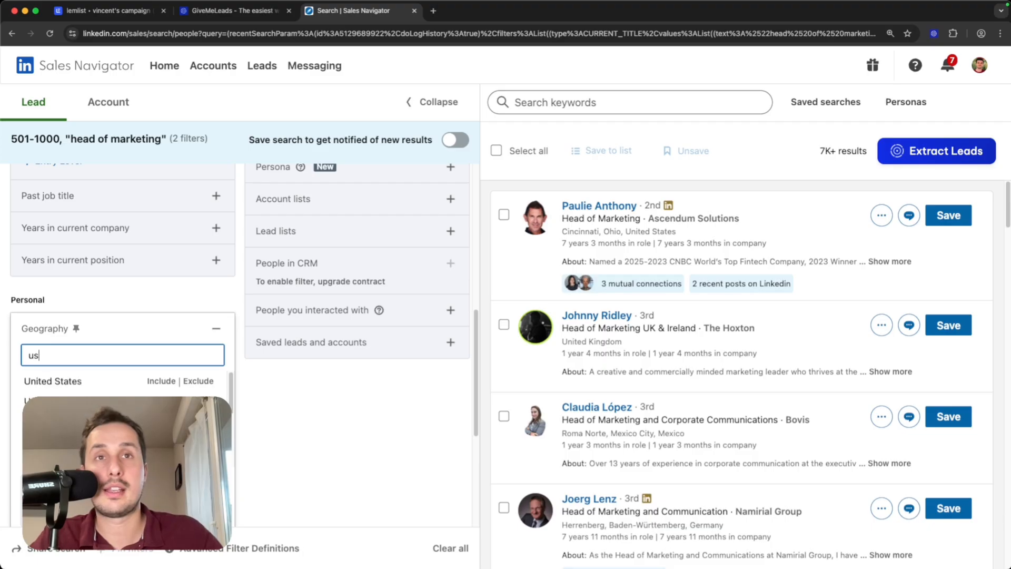
{"action": "left_click", "coordinate": [161, 381]}
{"action": "left_click", "coordinate": [342, 400]}
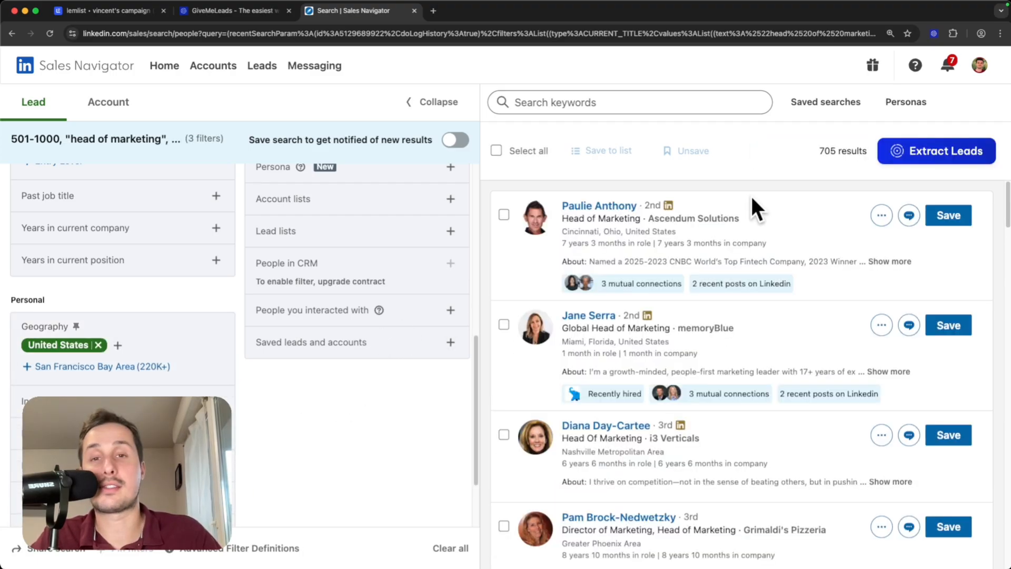
{"action": "scroll", "coordinate": [270, 403], "scroll_direction": "up", "scroll_amount": 10}
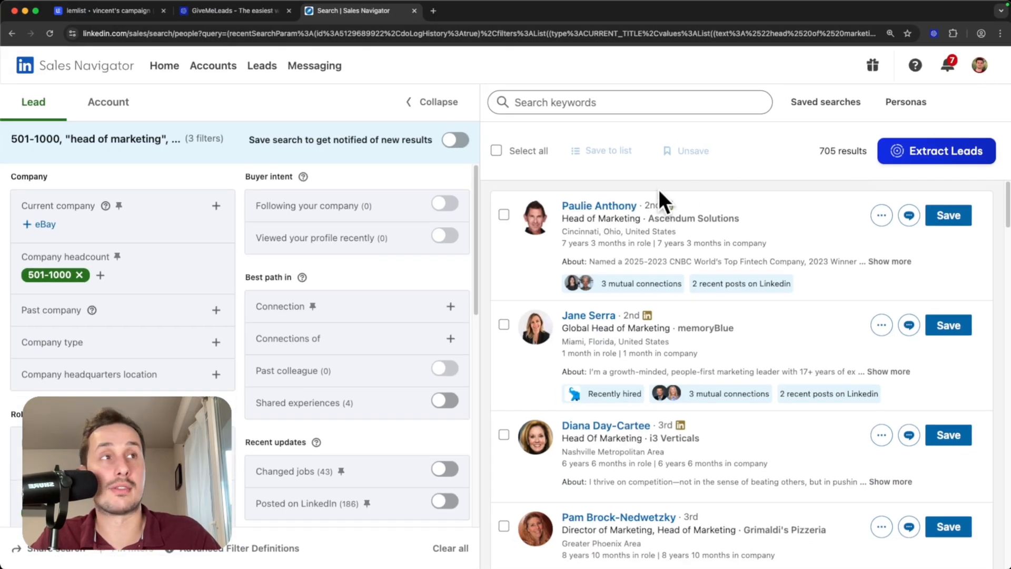
{"action": "scroll", "coordinate": [658, 189], "scroll_direction": "down", "scroll_amount": 1}
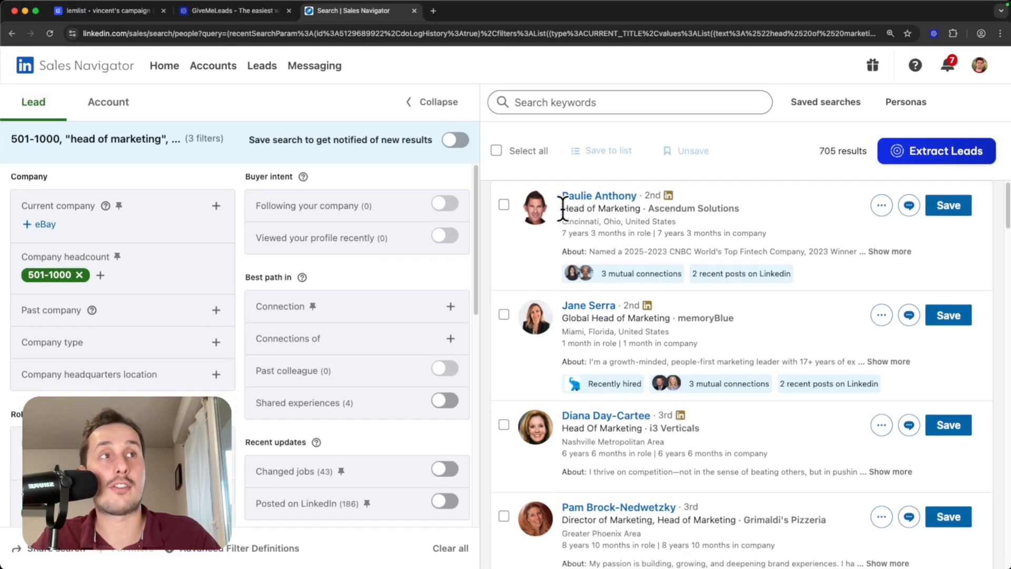
{"action": "left_click_drag", "start_coordinate": [562, 204], "coordinate": [640, 203]}
{"action": "scroll", "coordinate": [615, 274], "scroll_direction": "down", "scroll_amount": 2}
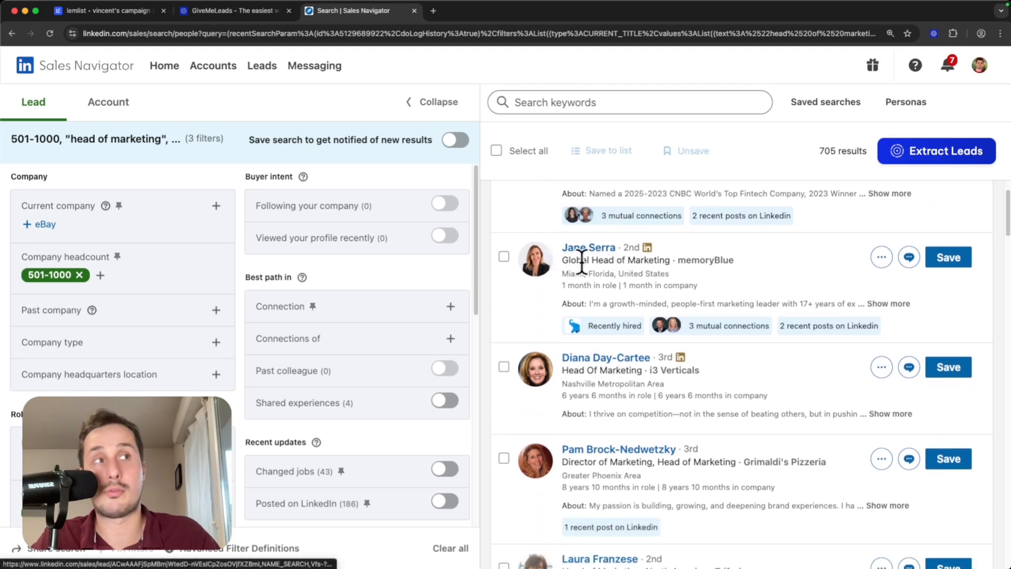
{"action": "scroll", "coordinate": [638, 267], "scroll_direction": "down", "scroll_amount": 2}
{"action": "scroll", "coordinate": [638, 267], "scroll_direction": "down", "scroll_amount": 10}
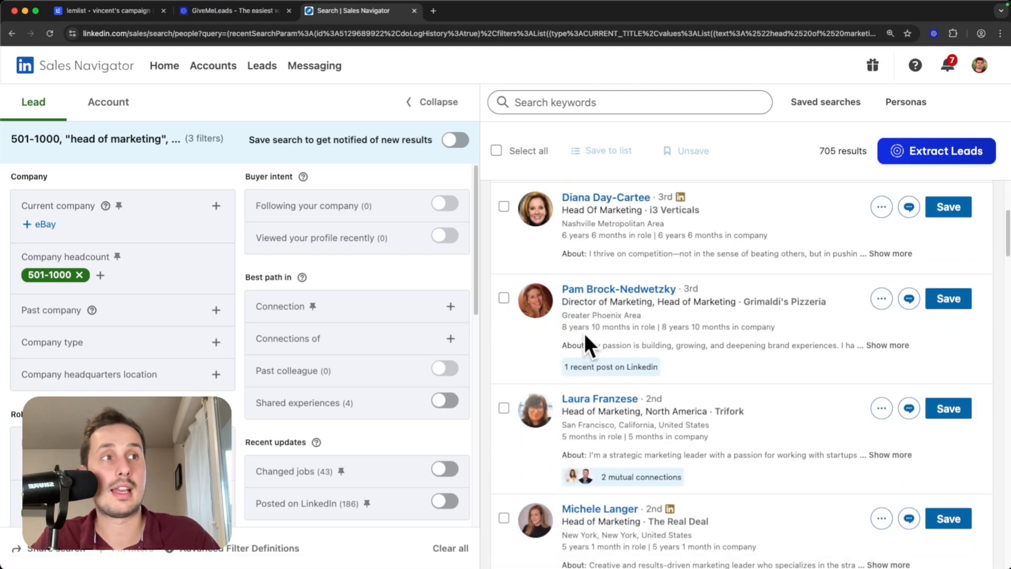
{"action": "scroll", "coordinate": [585, 332], "scroll_direction": "down", "scroll_amount": 10}
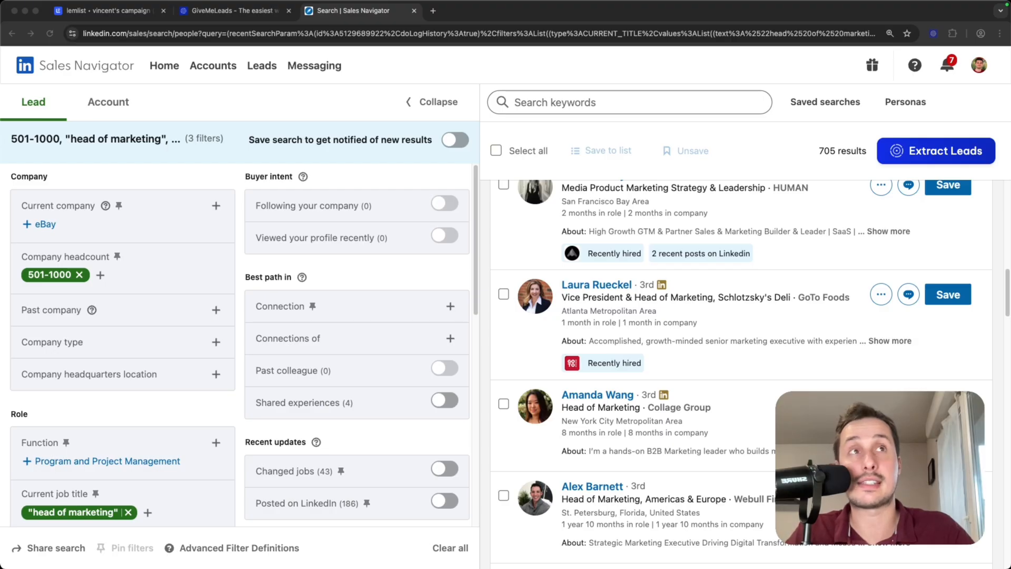
{"action": "left_click", "coordinate": [237, 8]}
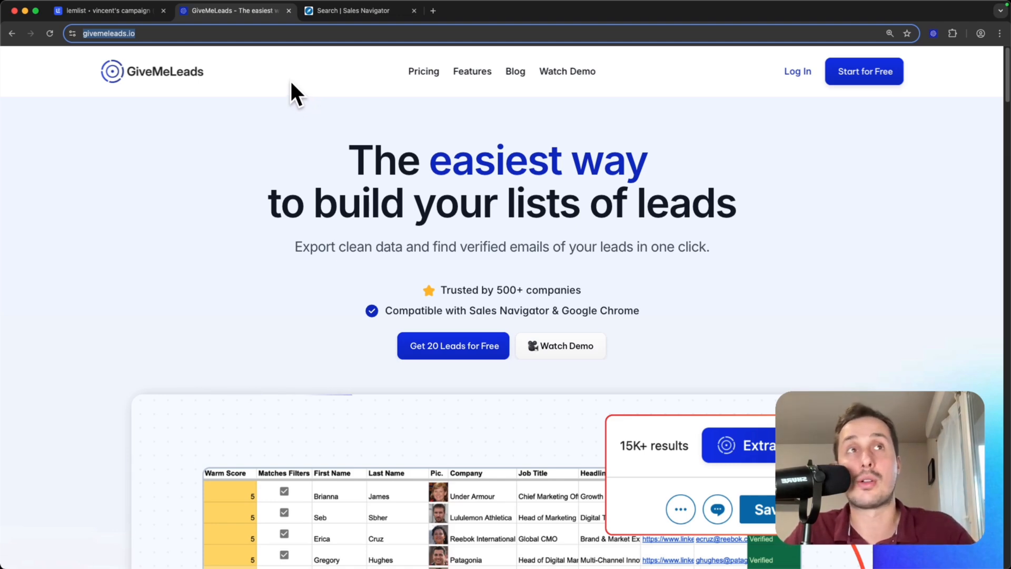
{"action": "left_click", "coordinate": [342, 12]}
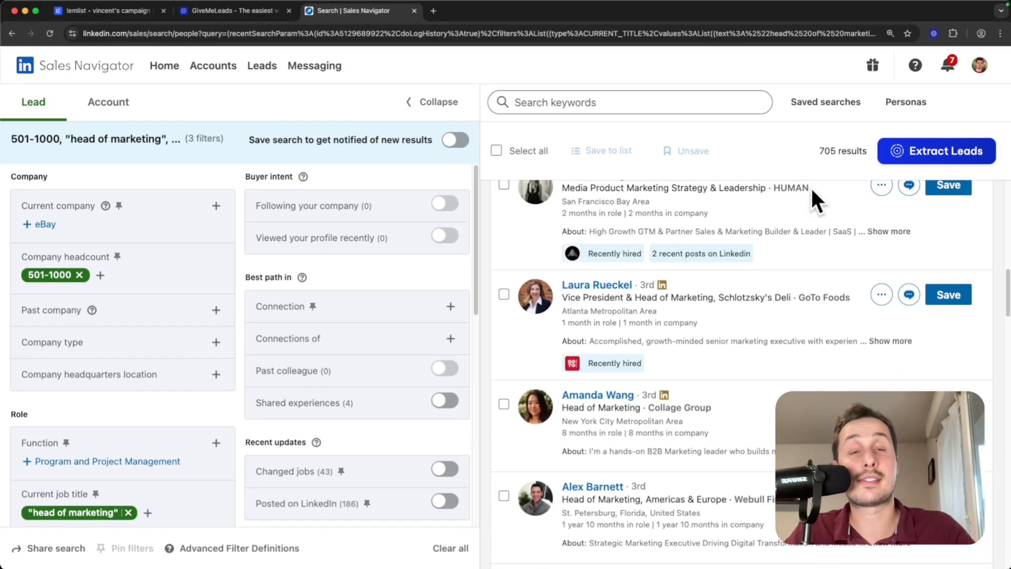
{"action": "scroll", "coordinate": [683, 262], "scroll_direction": "down", "scroll_amount": 3}
{"action": "scroll", "coordinate": [683, 258], "scroll_direction": "down", "scroll_amount": 1}
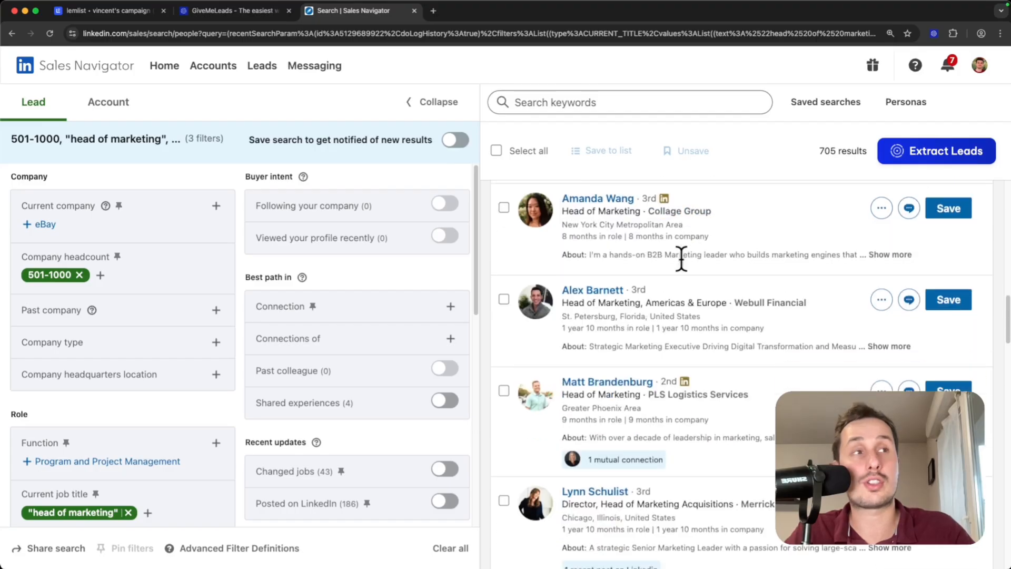
{"action": "scroll", "coordinate": [683, 274], "scroll_direction": "up", "scroll_amount": 4}
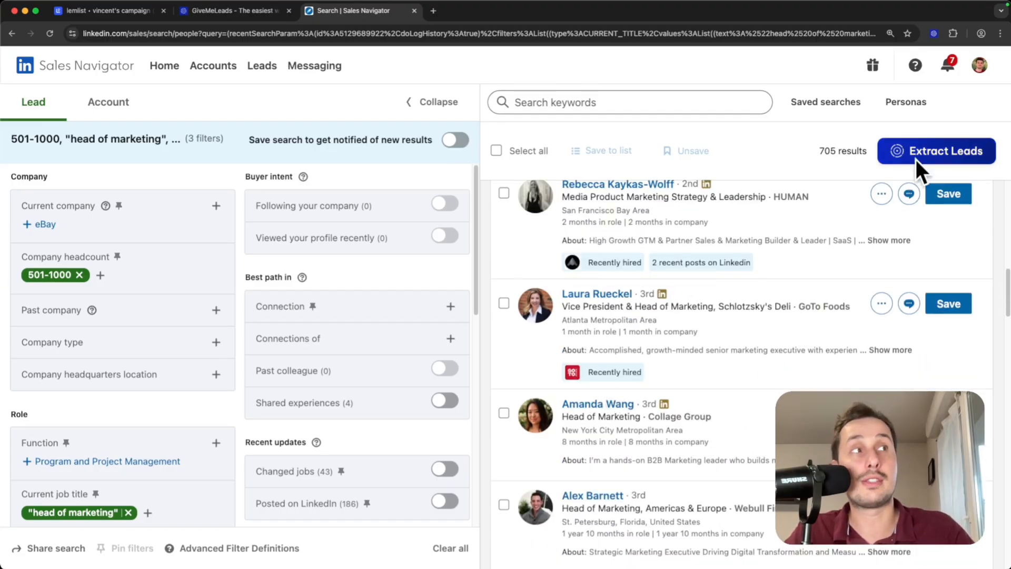
Extract 100 leads with GiveMeLeads and download the 'Head of marketing - US' export as CSV.
{"action": "left_click", "coordinate": [939, 154]}
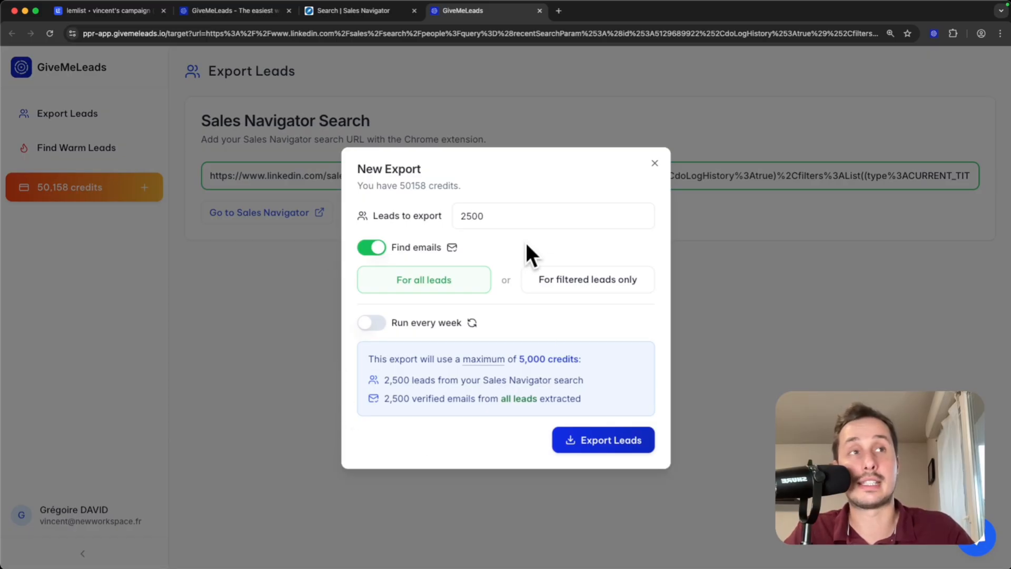
{"action": "left_click_drag", "start_coordinate": [501, 215], "coordinate": [372, 210]}
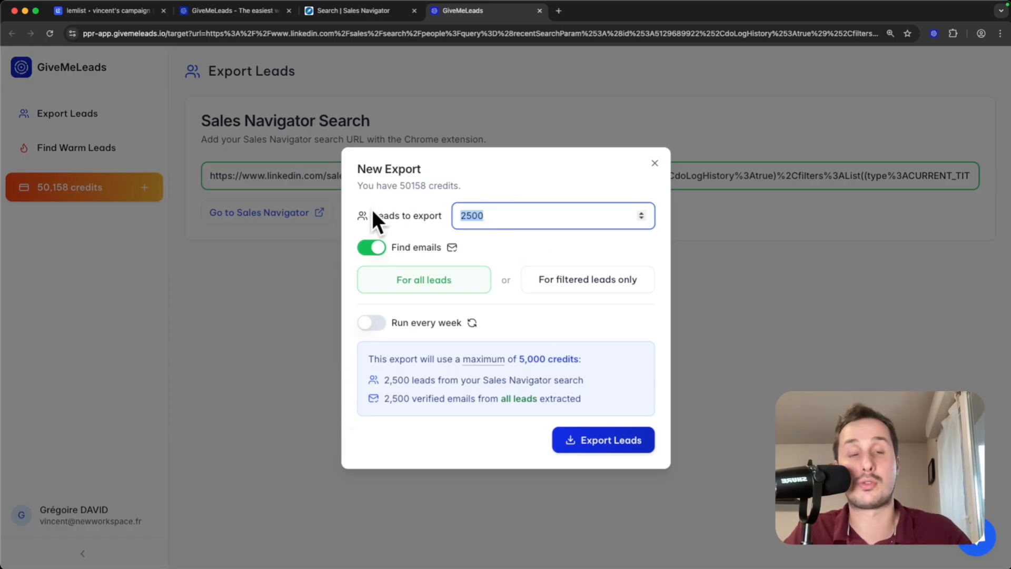
{"action": "type", "text": "100"}
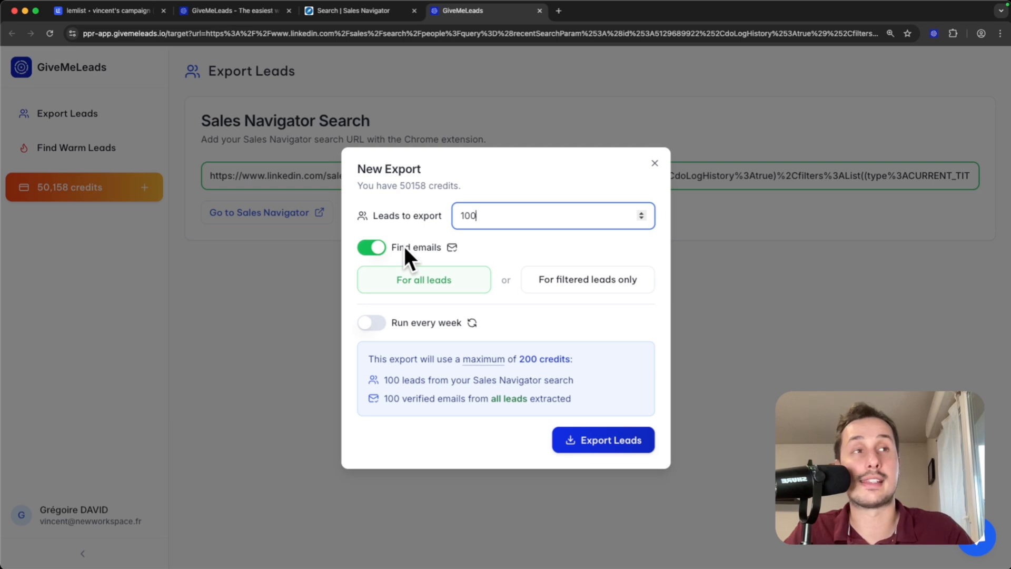
{"action": "left_click", "coordinate": [591, 440]}
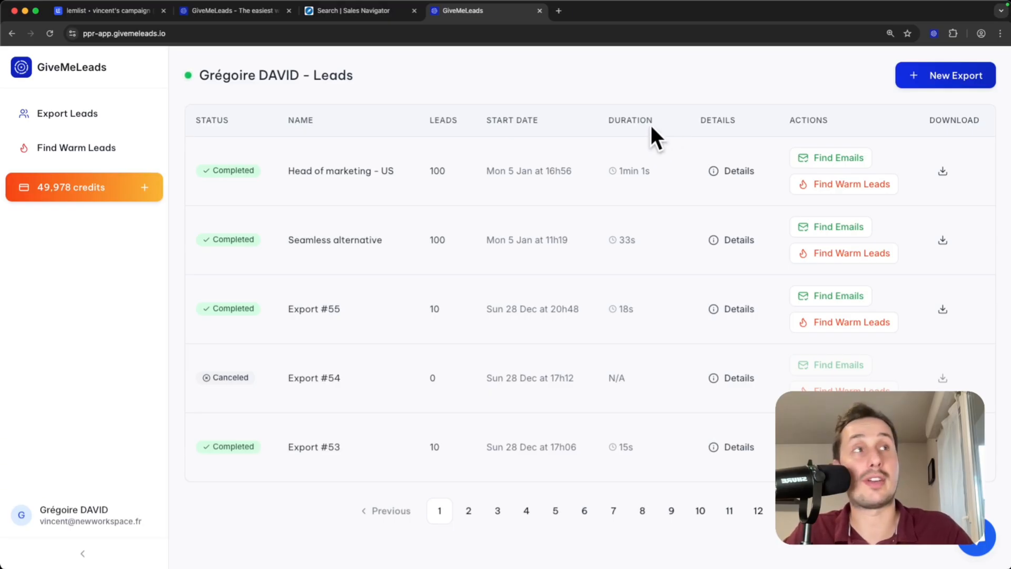
{"action": "left_click", "coordinate": [944, 170]}
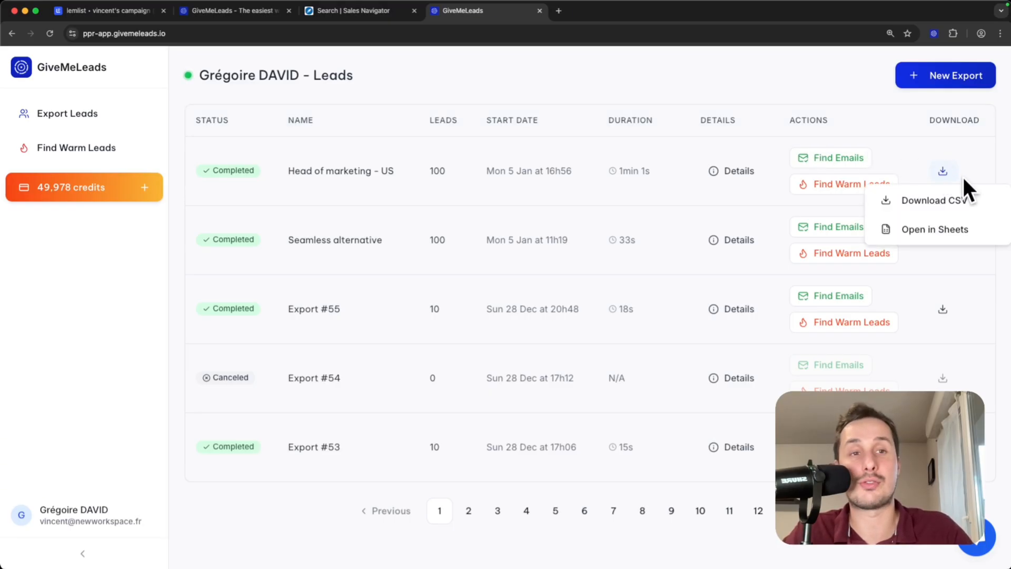
{"action": "left_click", "coordinate": [935, 200]}
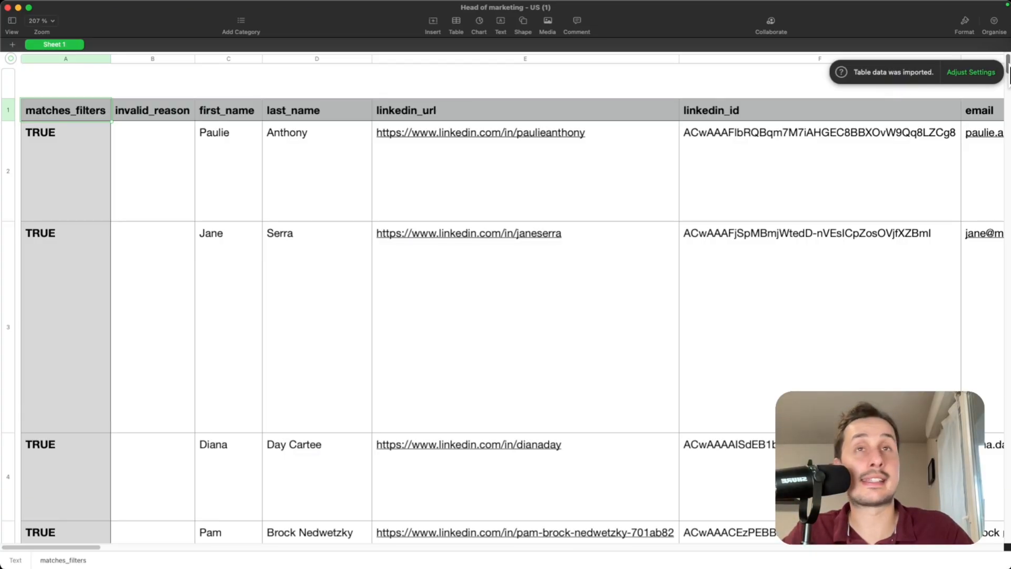
Scroll through the lead spreadsheet, checking the first_name and linkedin_url columns.
{"action": "left_click_drag", "start_coordinate": [1008, 79], "coordinate": [980, 533]}
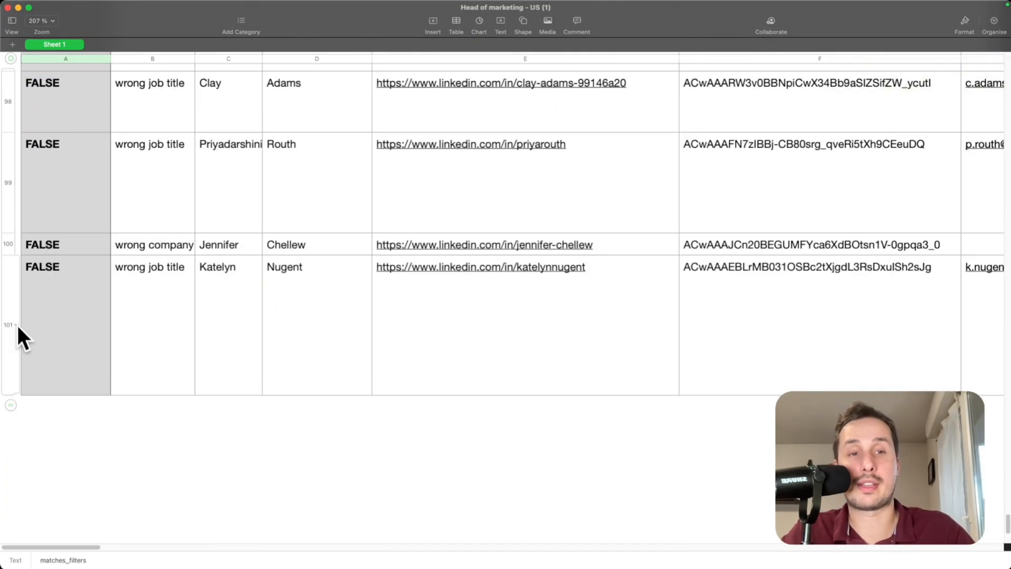
{"action": "left_click_drag", "start_coordinate": [1007, 526], "coordinate": [1008, 62]}
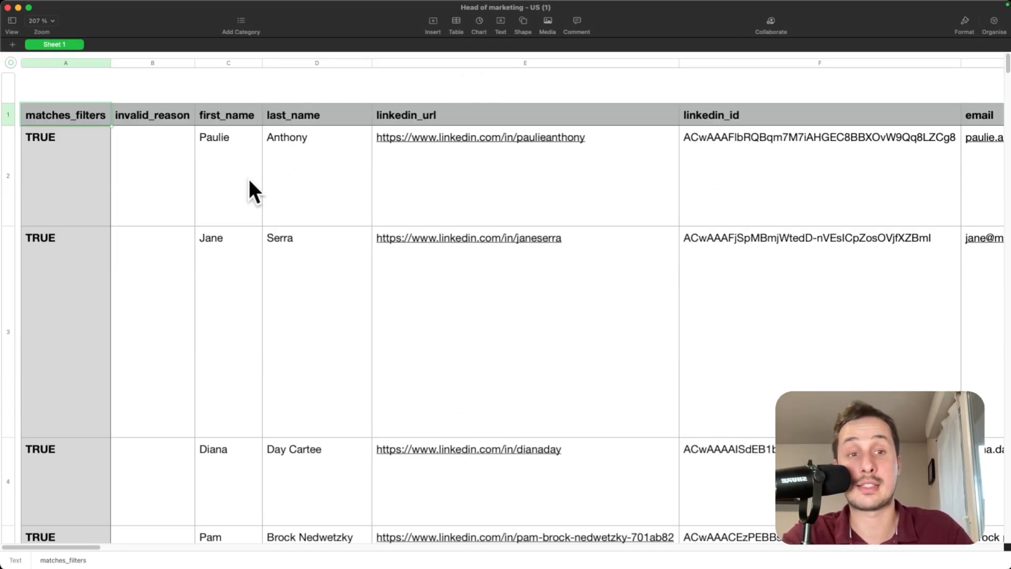
{"action": "scroll", "coordinate": [242, 158], "scroll_direction": "right", "scroll_amount": 2}
{"action": "left_click", "coordinate": [196, 124]}
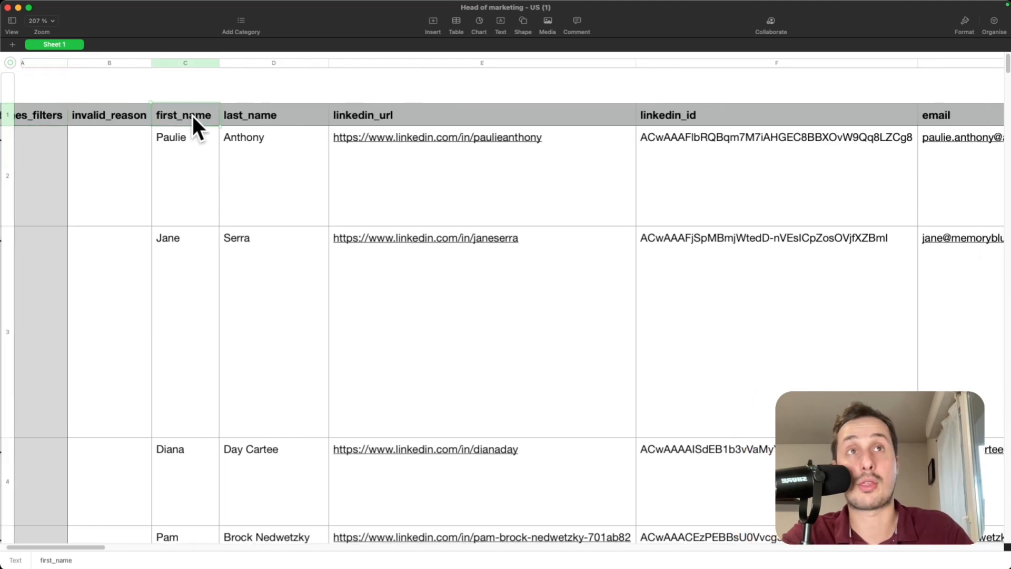
{"action": "scroll", "coordinate": [227, 119], "scroll_direction": "right", "scroll_amount": 2}
{"action": "left_click", "coordinate": [296, 115]}
{"action": "scroll", "coordinate": [311, 118], "scroll_direction": "right", "scroll_amount": 8}
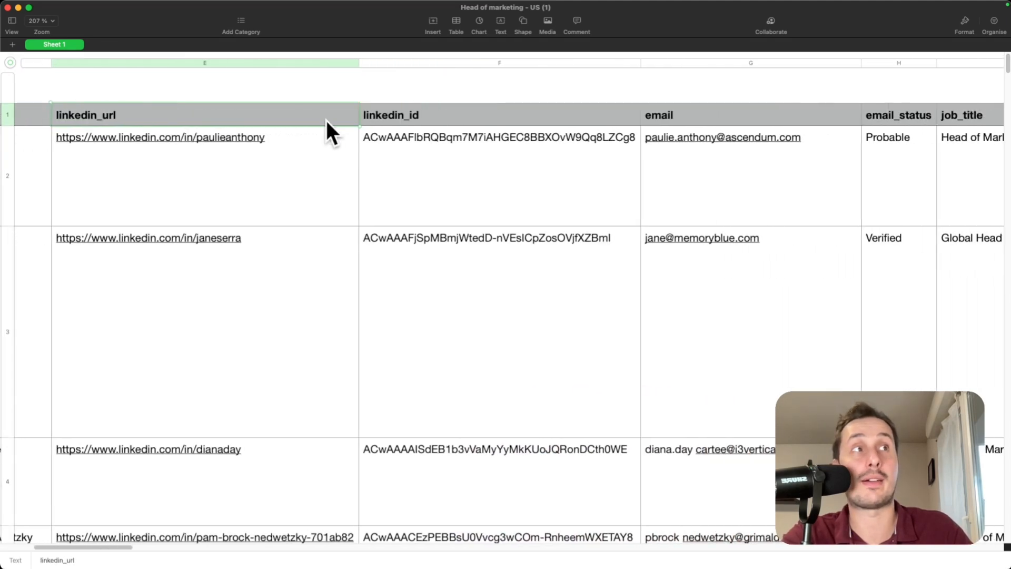
{"action": "scroll", "coordinate": [474, 116], "scroll_direction": "right", "scroll_amount": 3}
{"action": "scroll", "coordinate": [435, 112], "scroll_direction": "down", "scroll_amount": 5}
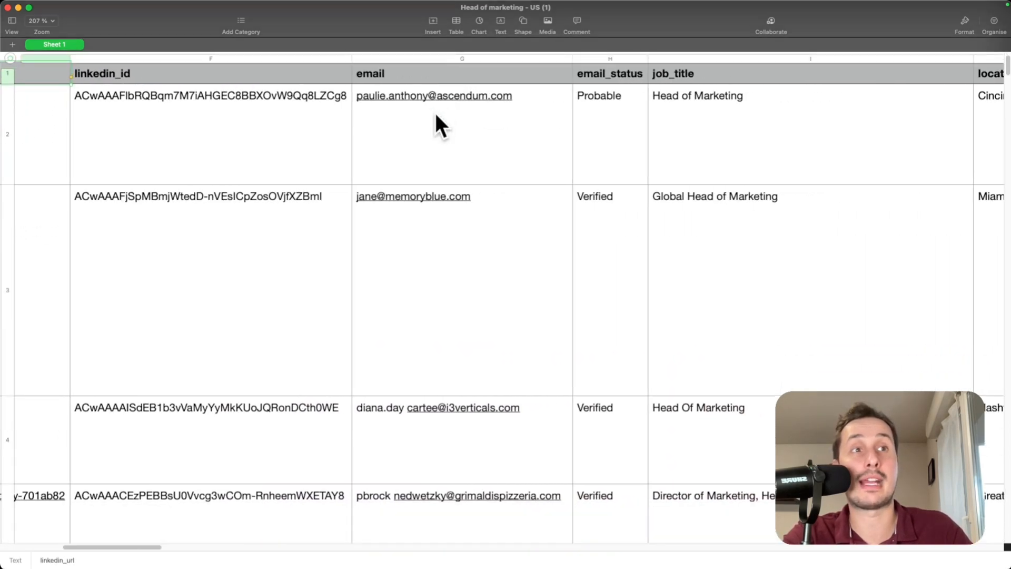
{"action": "scroll", "coordinate": [456, 147], "scroll_direction": "down", "scroll_amount": 3}
Check the job_title column, then return to the GiveMeLeads exports page in Chrome.
{"action": "scroll", "coordinate": [508, 166], "scroll_direction": "right", "scroll_amount": 3}
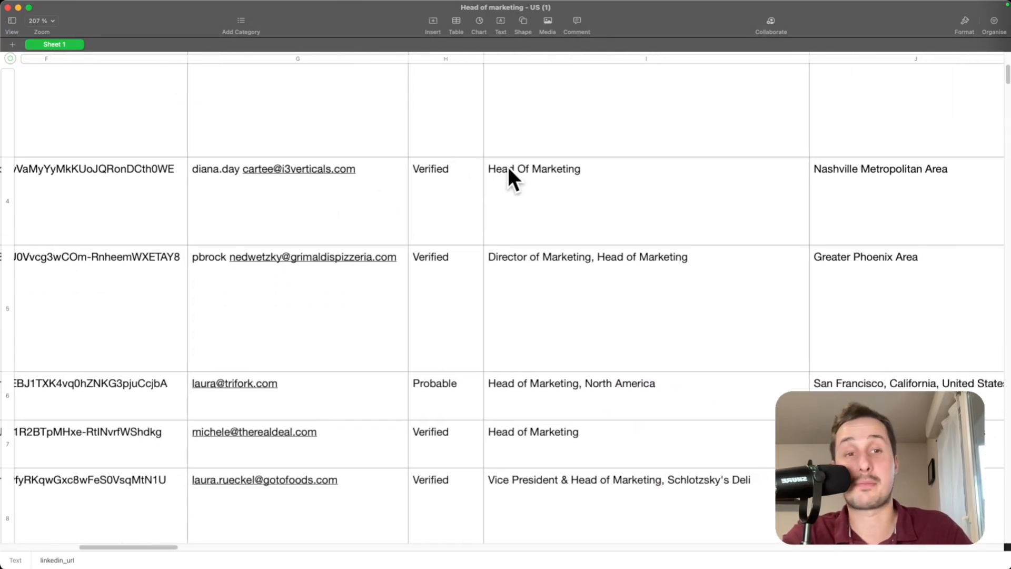
{"action": "scroll", "coordinate": [508, 166], "scroll_direction": "right", "scroll_amount": 4}
{"action": "scroll", "coordinate": [508, 166], "scroll_direction": "up", "scroll_amount": 5}
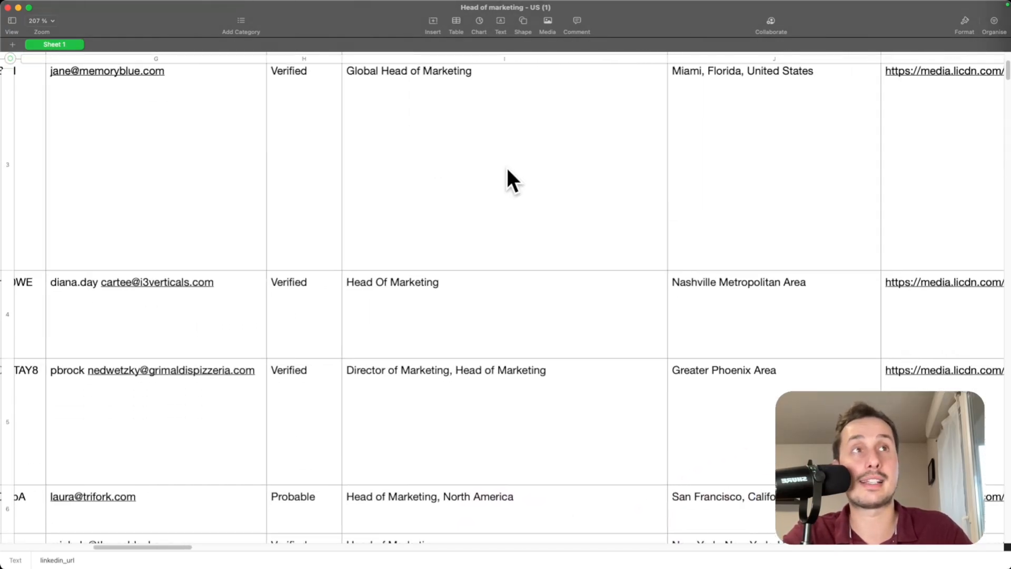
{"action": "scroll", "coordinate": [393, 137], "scroll_direction": "up", "scroll_amount": 3}
{"action": "left_click", "coordinate": [289, 117]}
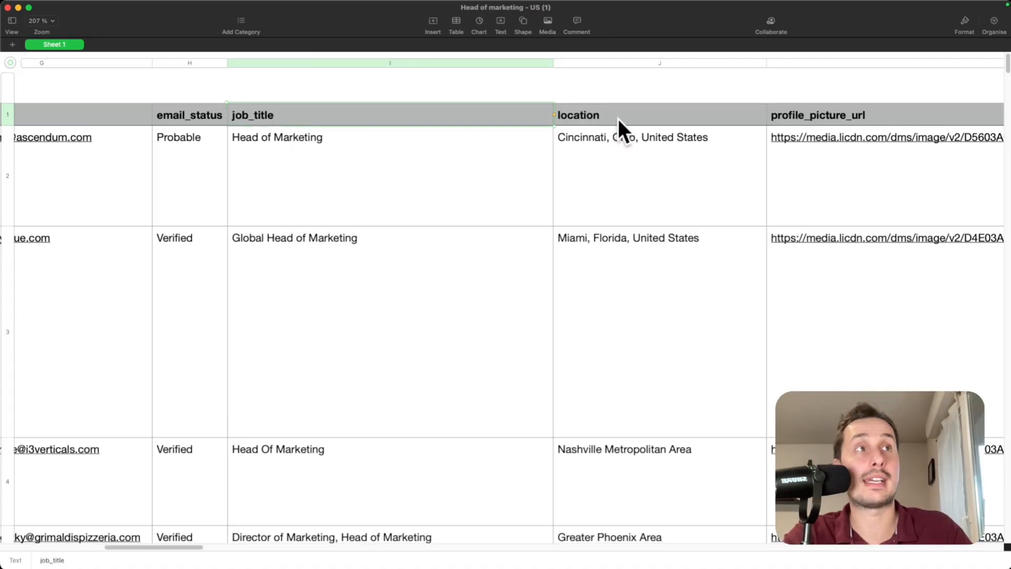
{"action": "scroll", "coordinate": [605, 121], "scroll_direction": "right", "scroll_amount": 3}
{"action": "scroll", "coordinate": [580, 115], "scroll_direction": "right", "scroll_amount": 10}
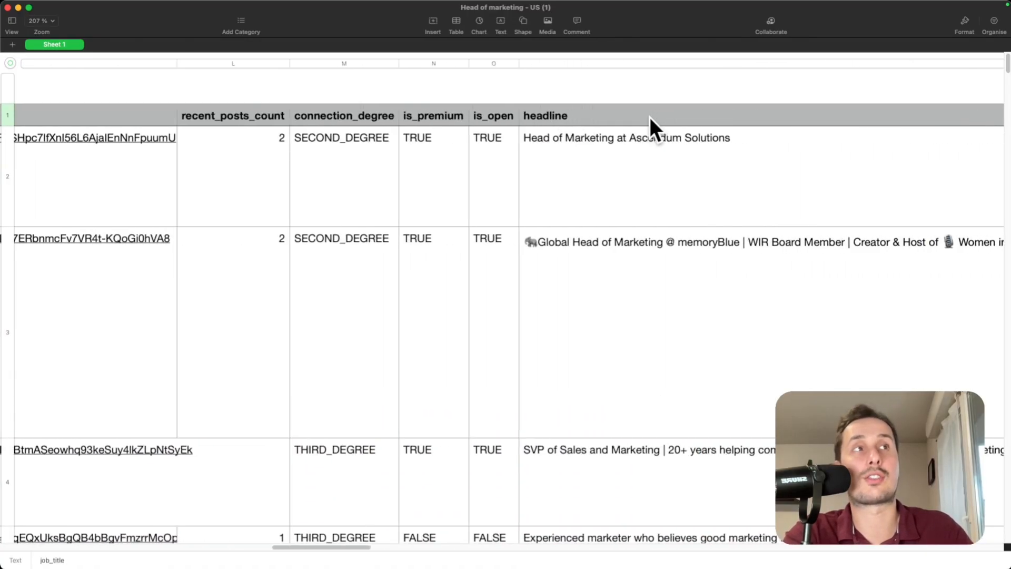
{"action": "scroll", "coordinate": [645, 122], "scroll_direction": "right", "scroll_amount": 12}
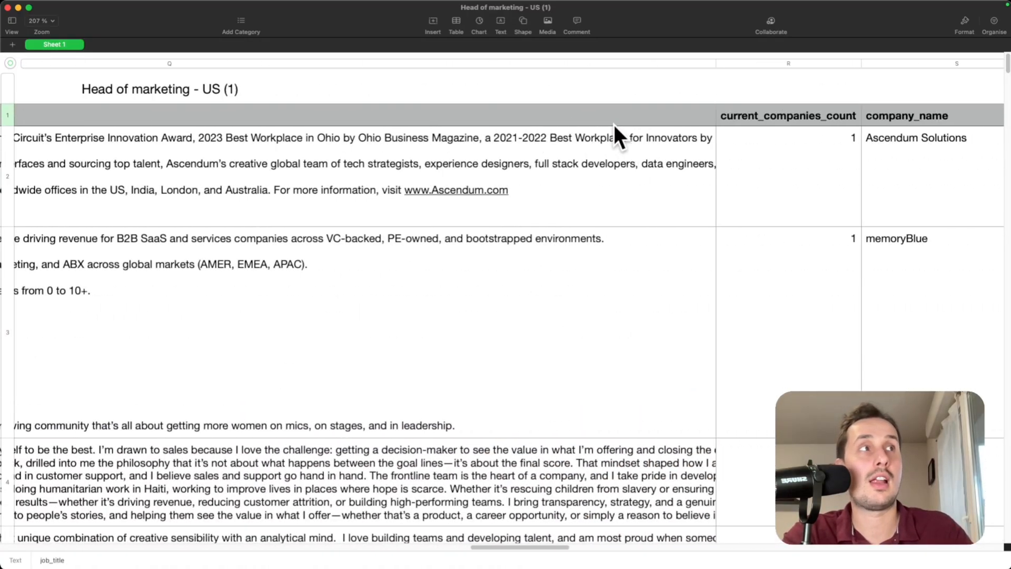
{"action": "scroll", "coordinate": [657, 125], "scroll_direction": "right", "scroll_amount": 12}
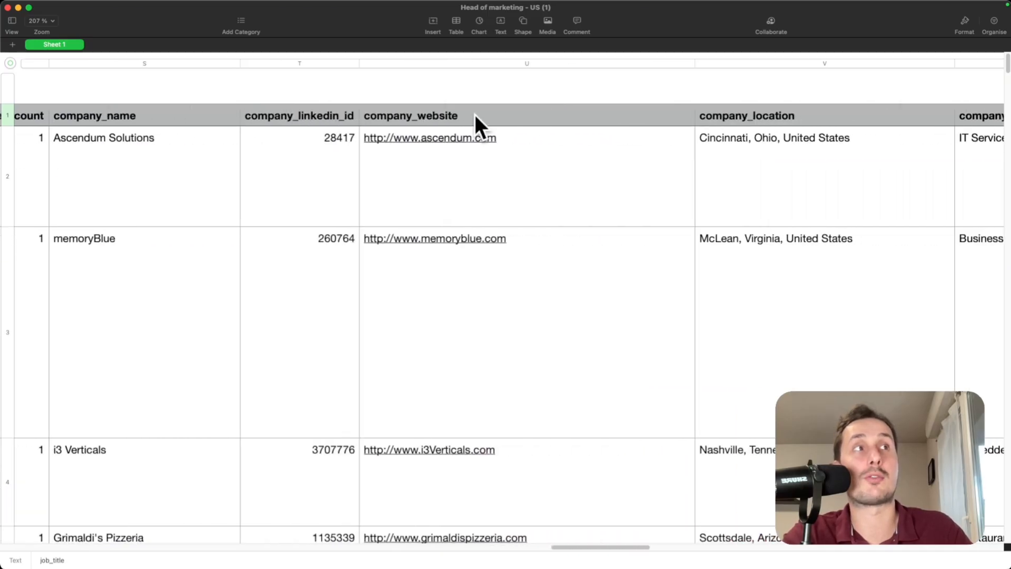
{"action": "scroll", "coordinate": [542, 114], "scroll_direction": "right", "scroll_amount": 2}
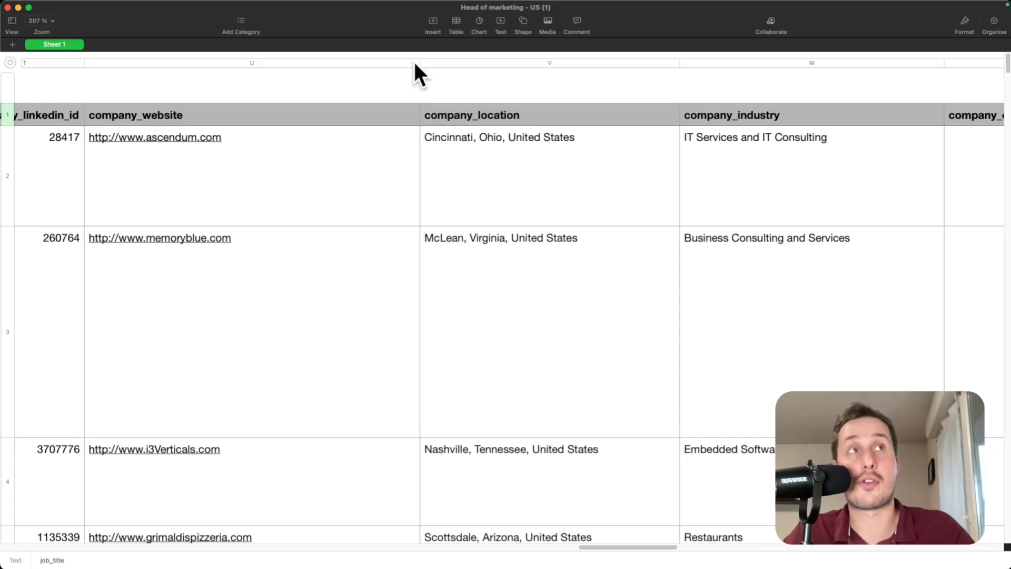
{"action": "key", "text": "super+Tab"}
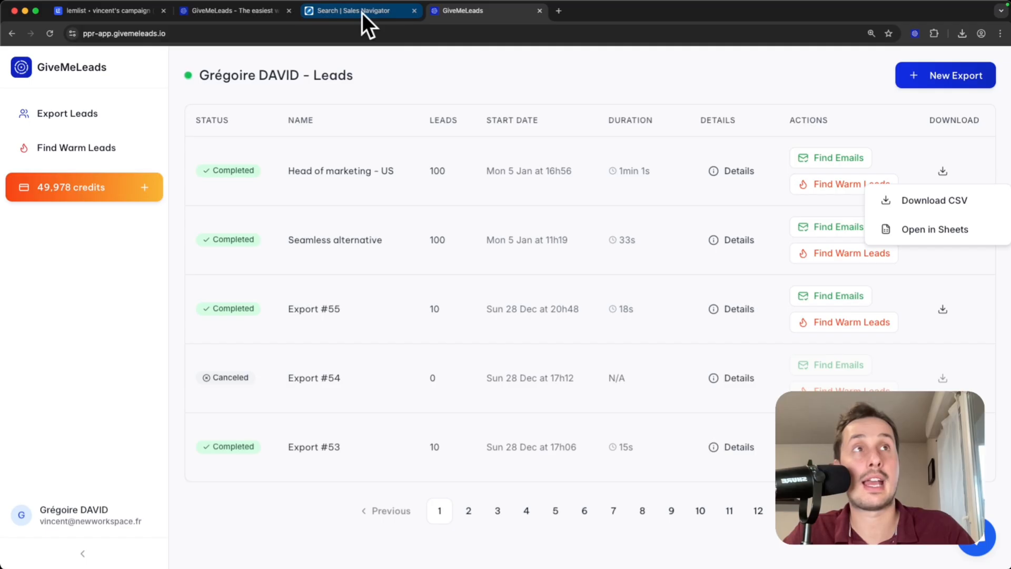
Upload Head of marketing.csv in lemlist's lead import.
{"action": "left_click", "coordinate": [115, 11]}
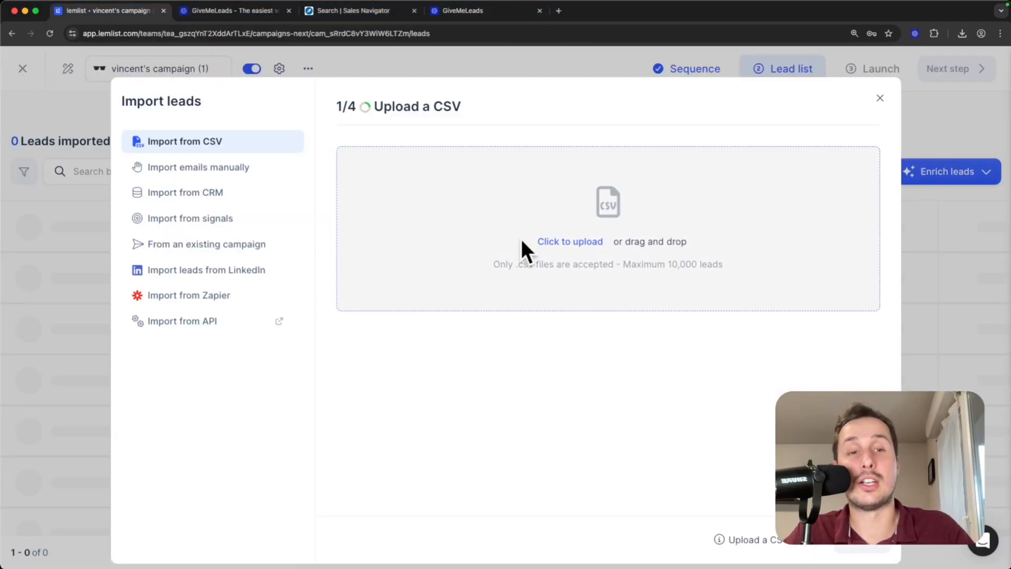
{"action": "left_click", "coordinate": [555, 241]}
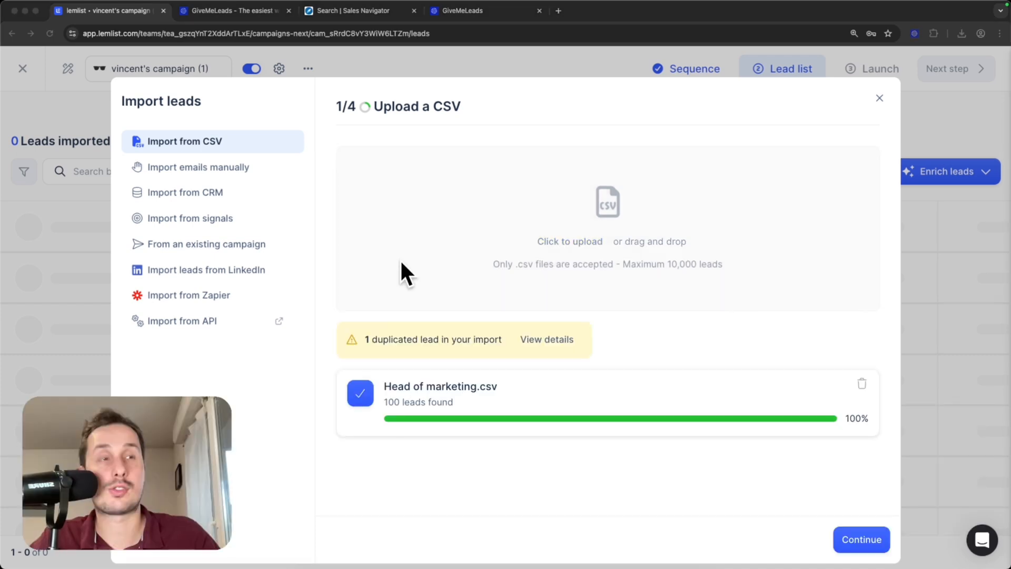
{"action": "left_click", "coordinate": [855, 539]}
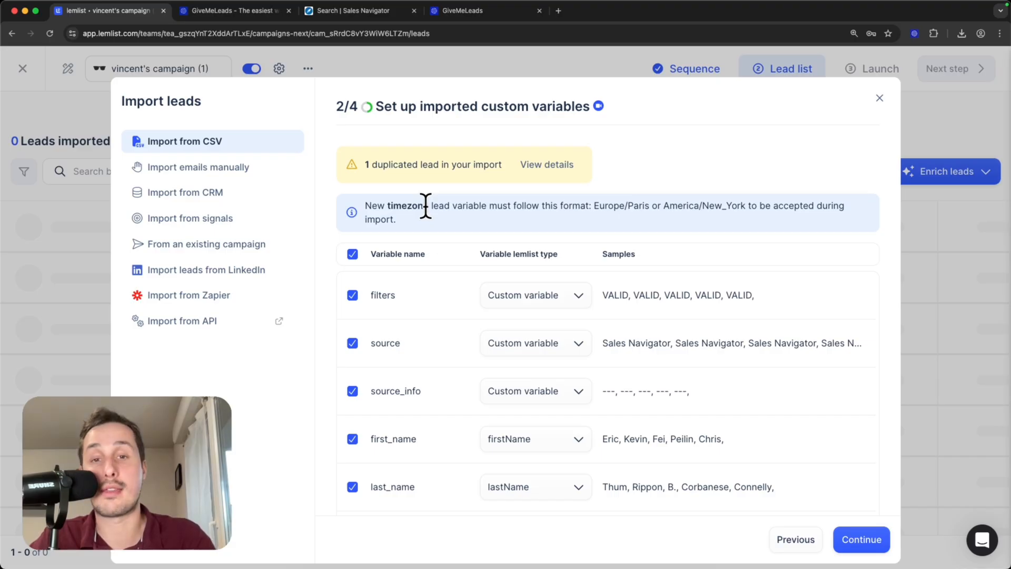
Keep the firstName, linkedin_url and email column mappings and continue to AI columns.
{"action": "scroll", "coordinate": [461, 332], "scroll_direction": "down", "scroll_amount": 1}
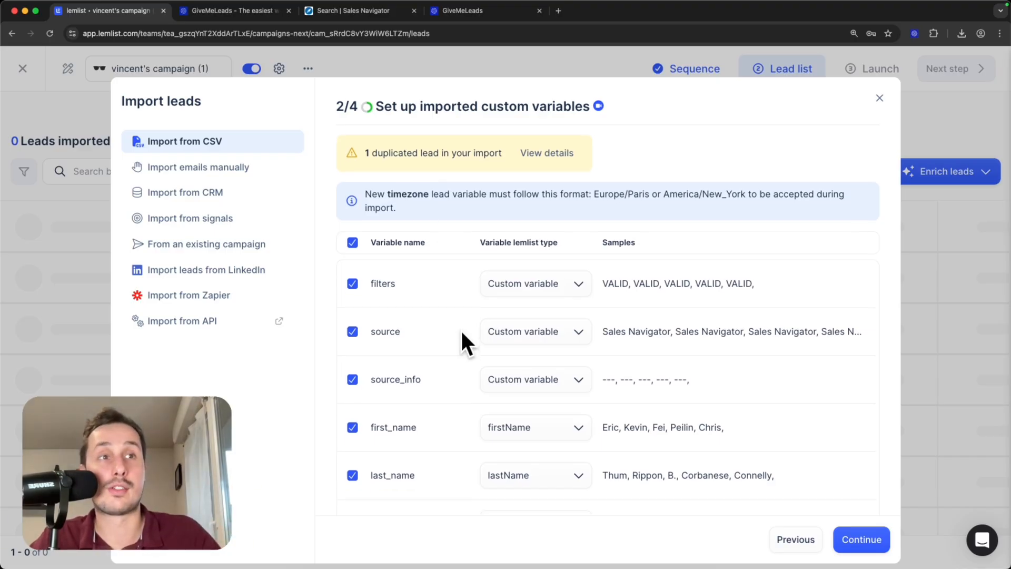
{"action": "scroll", "coordinate": [462, 333], "scroll_direction": "down", "scroll_amount": 3}
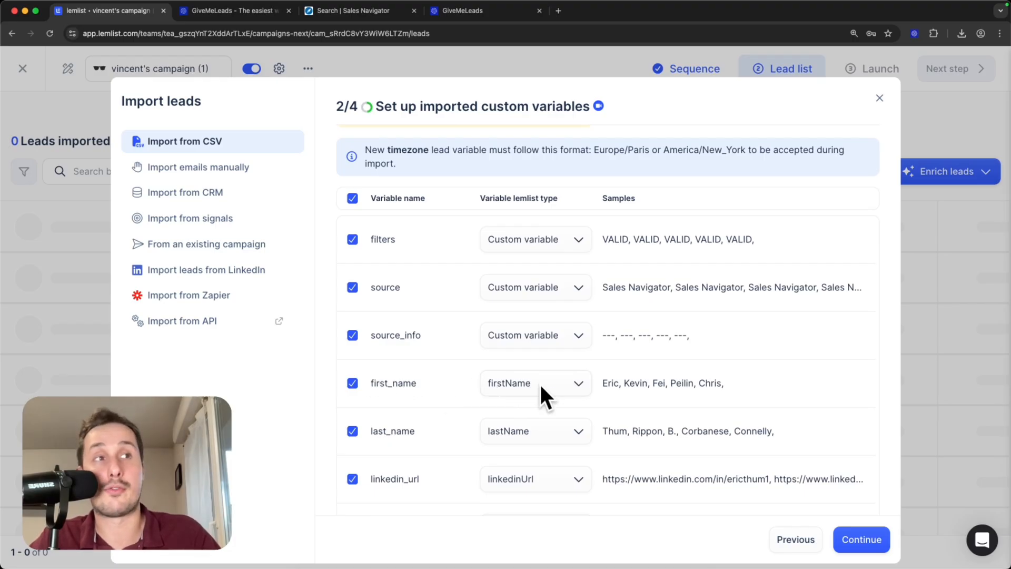
{"action": "left_click", "coordinate": [521, 381]}
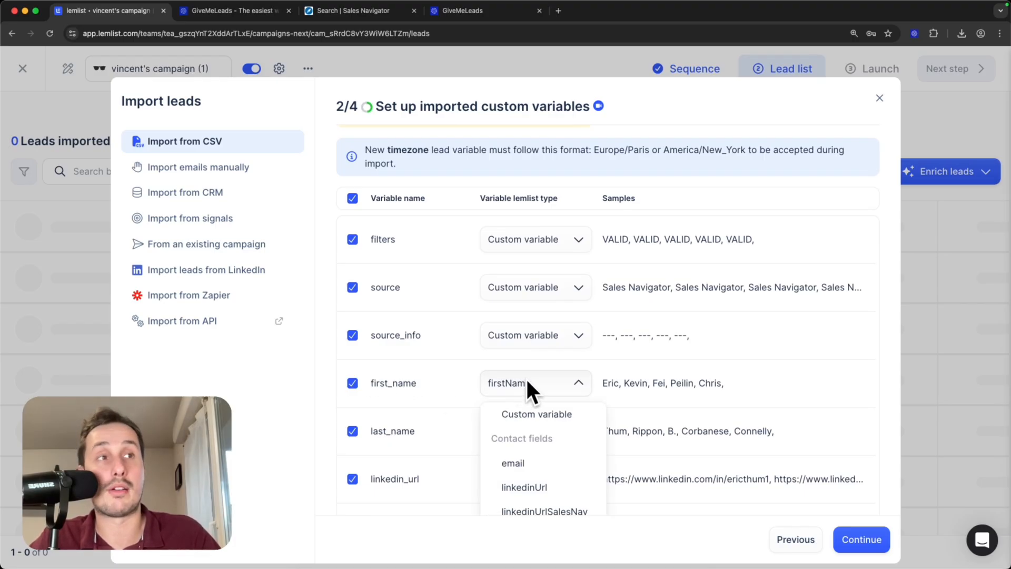
{"action": "left_click", "coordinate": [528, 381]}
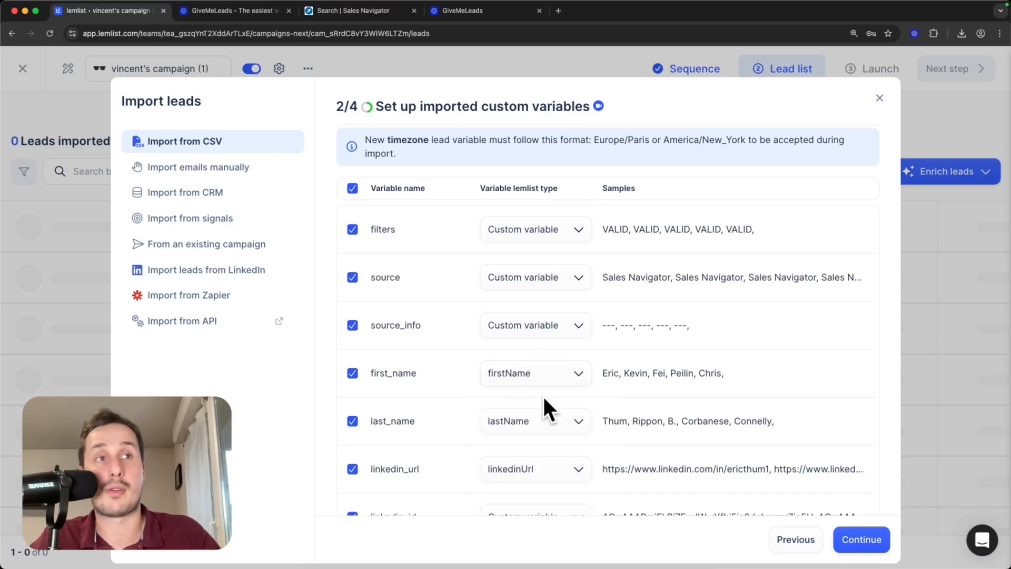
{"action": "scroll", "coordinate": [543, 394], "scroll_direction": "down", "scroll_amount": 2}
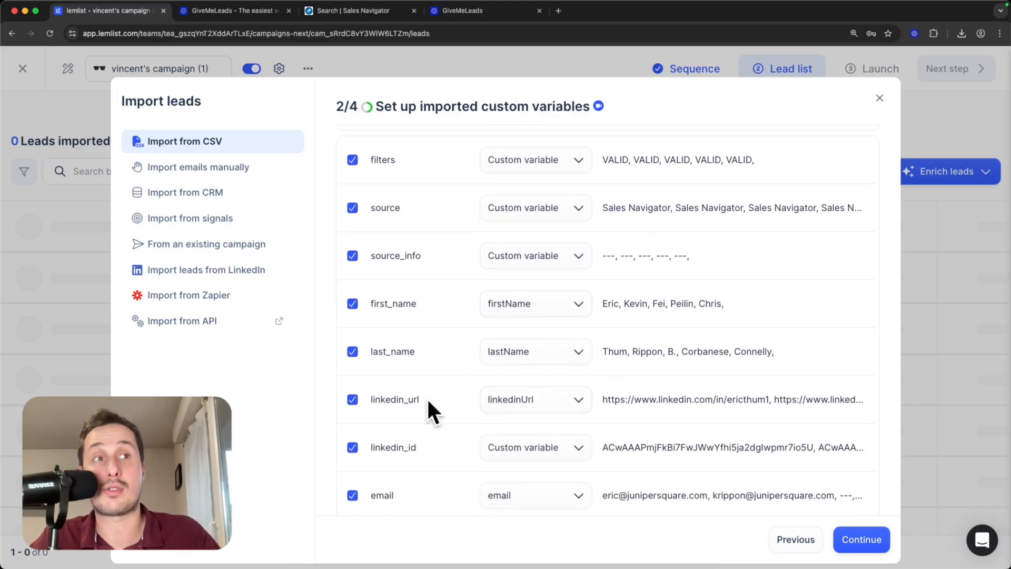
{"action": "double_click", "coordinate": [380, 400]}
{"action": "scroll", "coordinate": [437, 421], "scroll_direction": "down", "scroll_amount": 3}
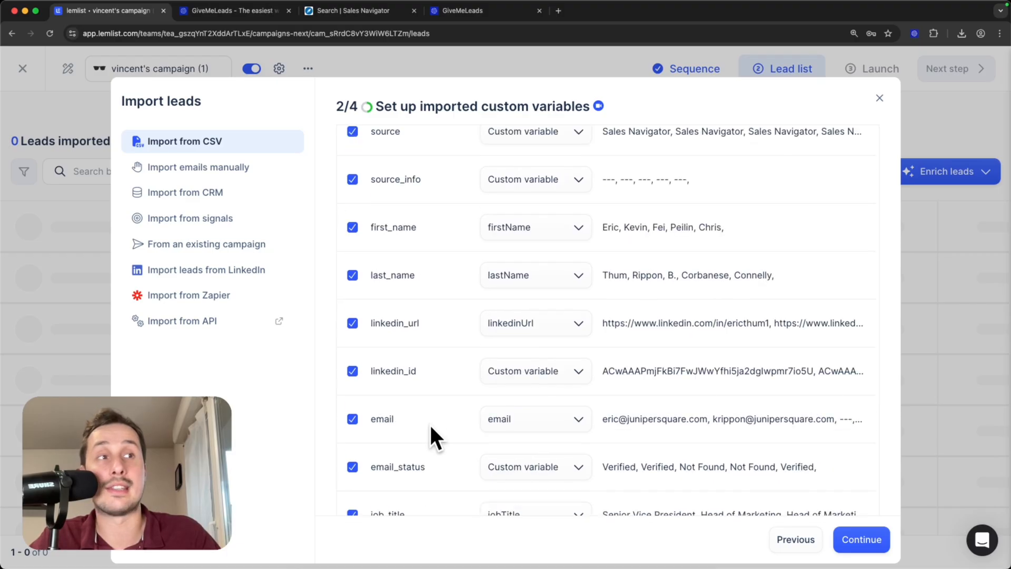
{"action": "left_click_drag", "start_coordinate": [395, 418], "coordinate": [384, 419]}
{"action": "double_click", "coordinate": [383, 419]}
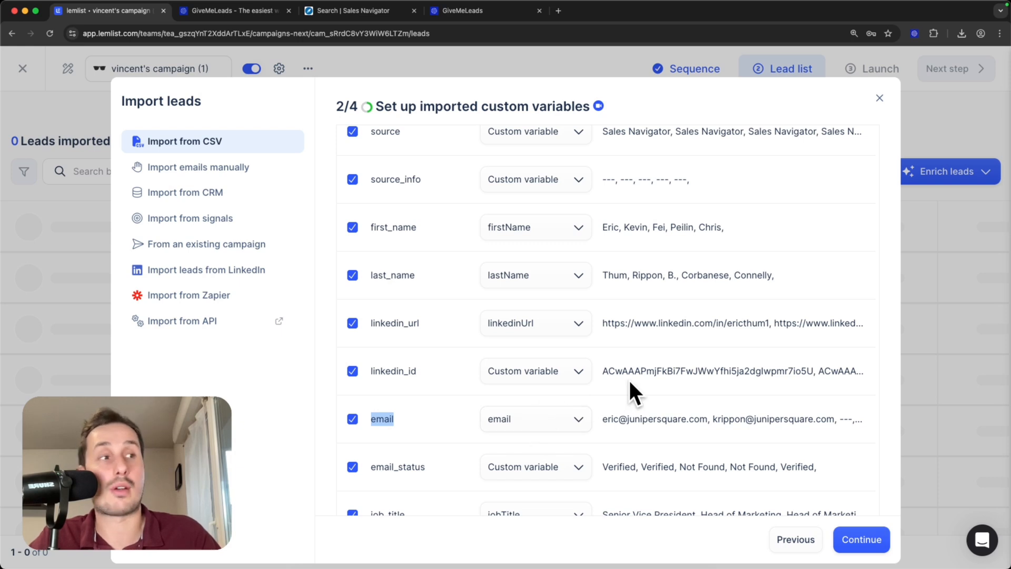
{"action": "left_click", "coordinate": [862, 535]}
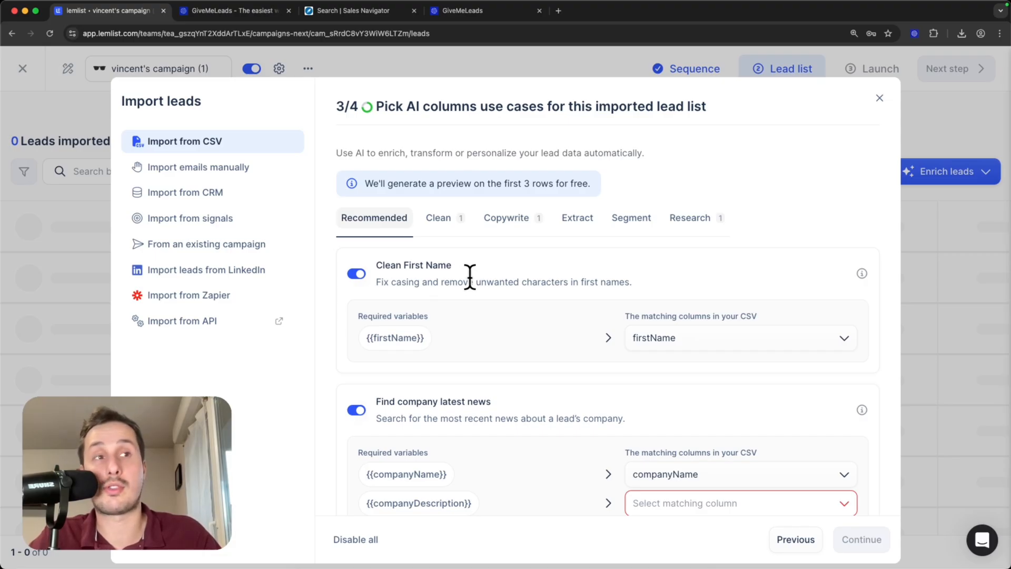
Disable all AI columns, skip enrichment, and import the 99 leads.
{"action": "left_click", "coordinate": [363, 536]}
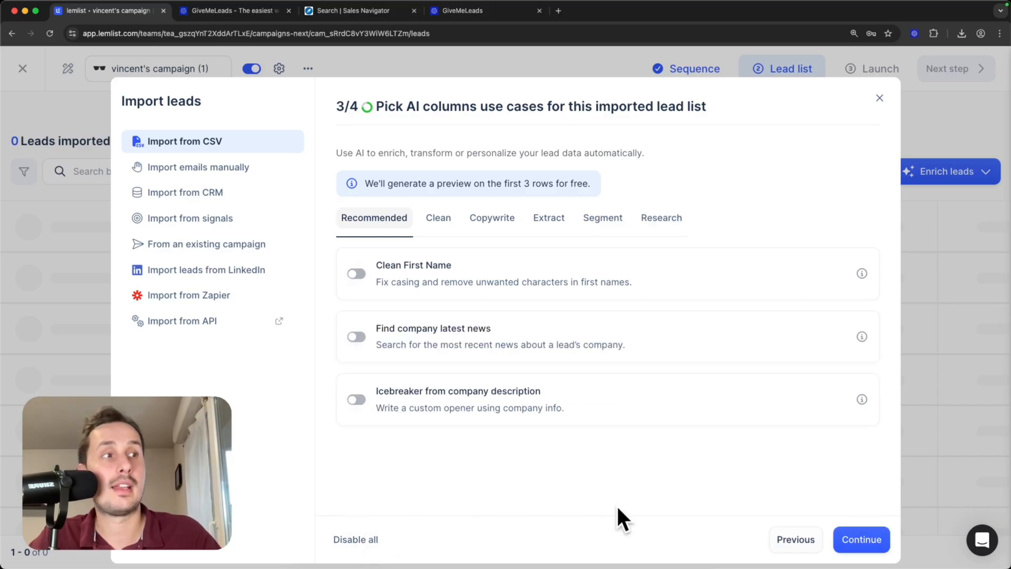
{"action": "left_click", "coordinate": [863, 539]}
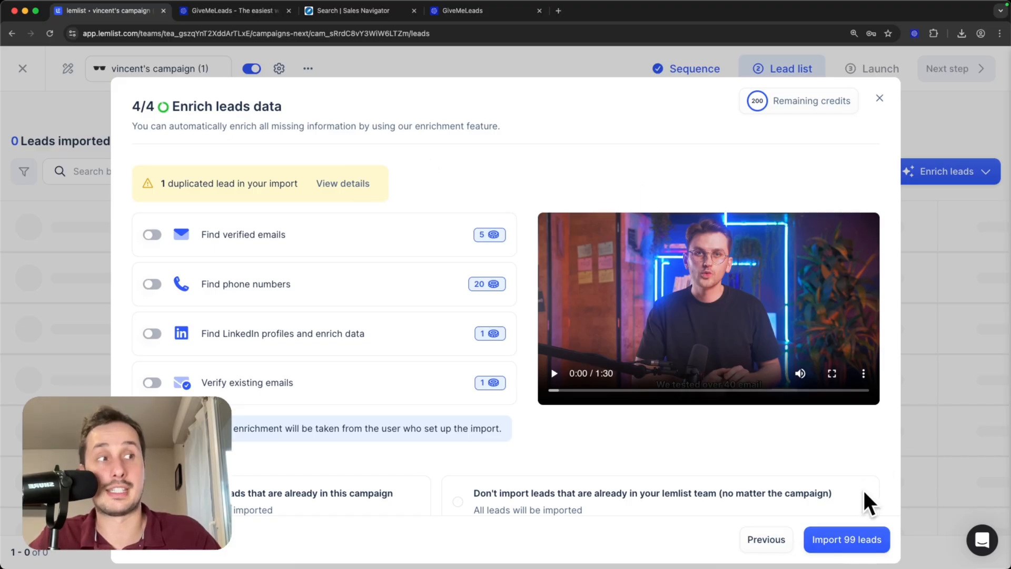
{"action": "left_click", "coordinate": [860, 536]}
Check the imported 99-lead list and proceed to the launch review.
{"action": "scroll", "coordinate": [347, 274], "scroll_direction": "down", "scroll_amount": 10}
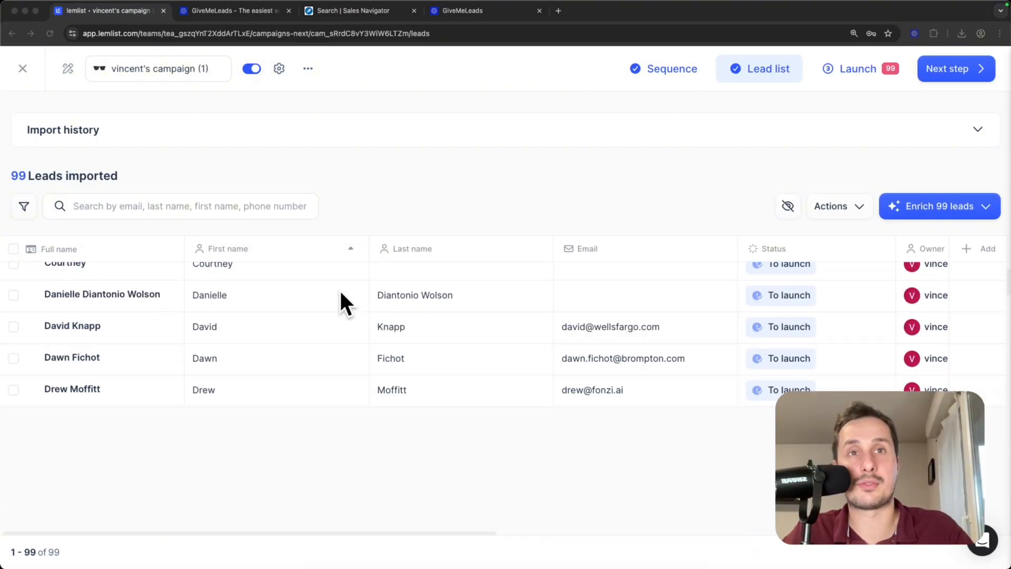
{"action": "scroll", "coordinate": [340, 290], "scroll_direction": "down", "scroll_amount": 5}
{"action": "scroll", "coordinate": [361, 324], "scroll_direction": "up", "scroll_amount": 15}
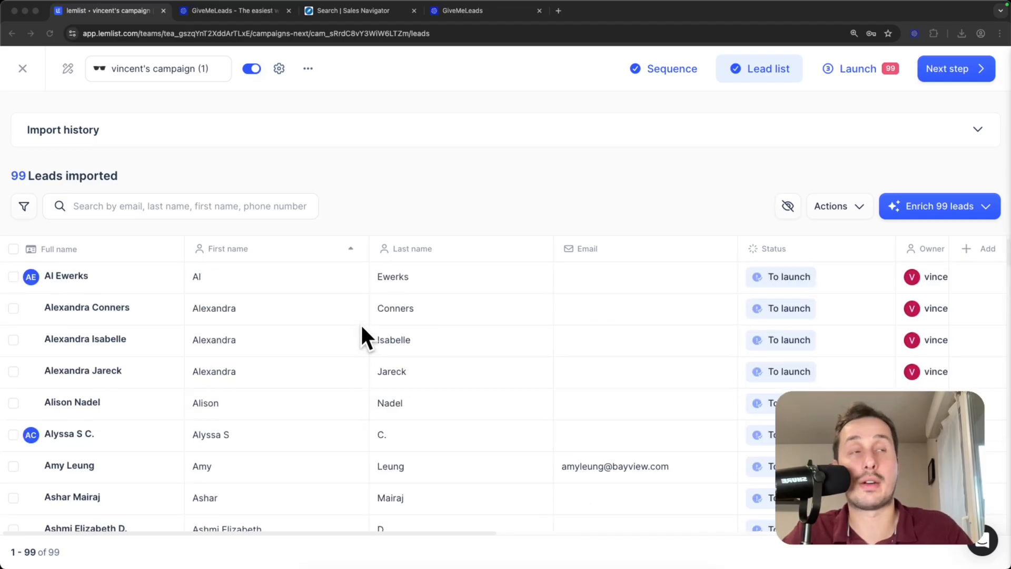
{"action": "scroll", "coordinate": [360, 323], "scroll_direction": "down", "scroll_amount": 15}
{"action": "scroll", "coordinate": [369, 310], "scroll_direction": "up", "scroll_amount": 2}
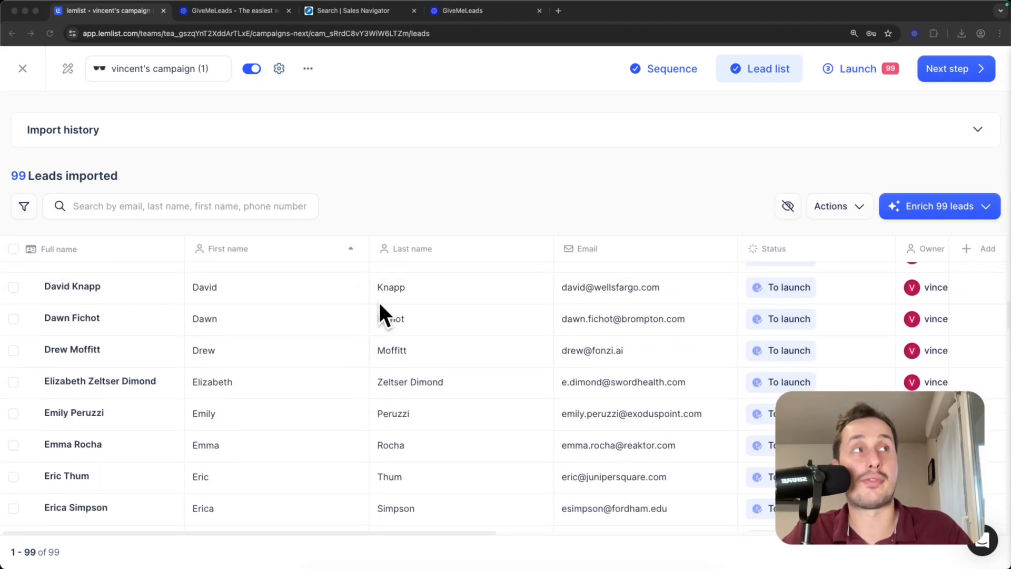
{"action": "left_click", "coordinate": [957, 74]}
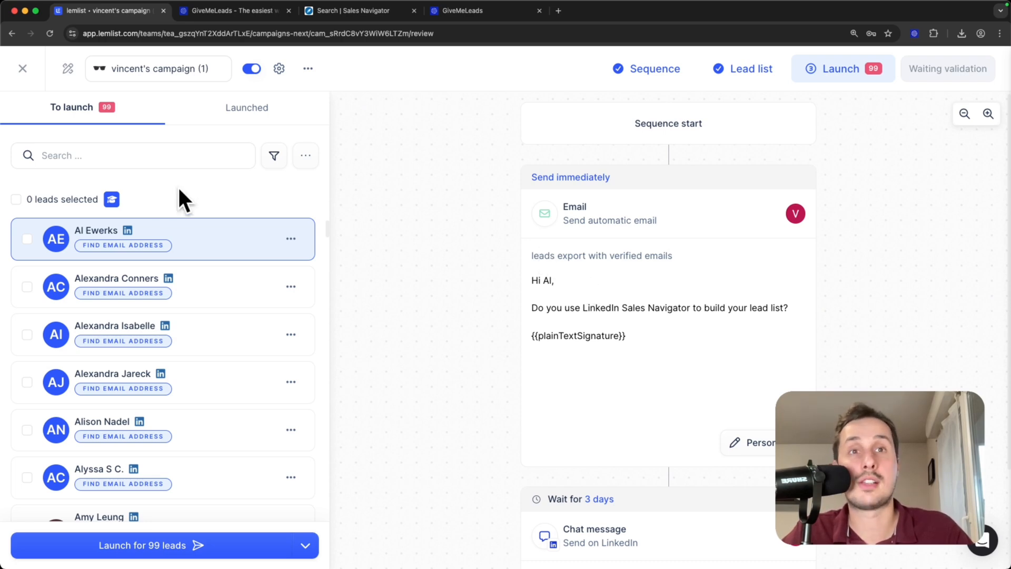
Preview a lead's personalised email, select all 99 leads, and launch the campaign.
{"action": "left_click", "coordinate": [179, 316]}
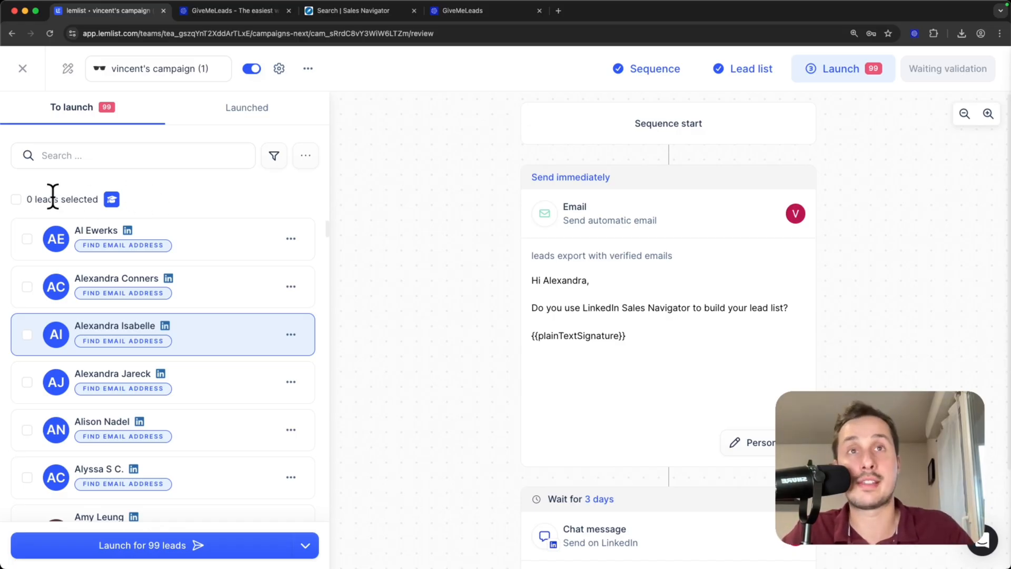
{"action": "left_click", "coordinate": [16, 200]}
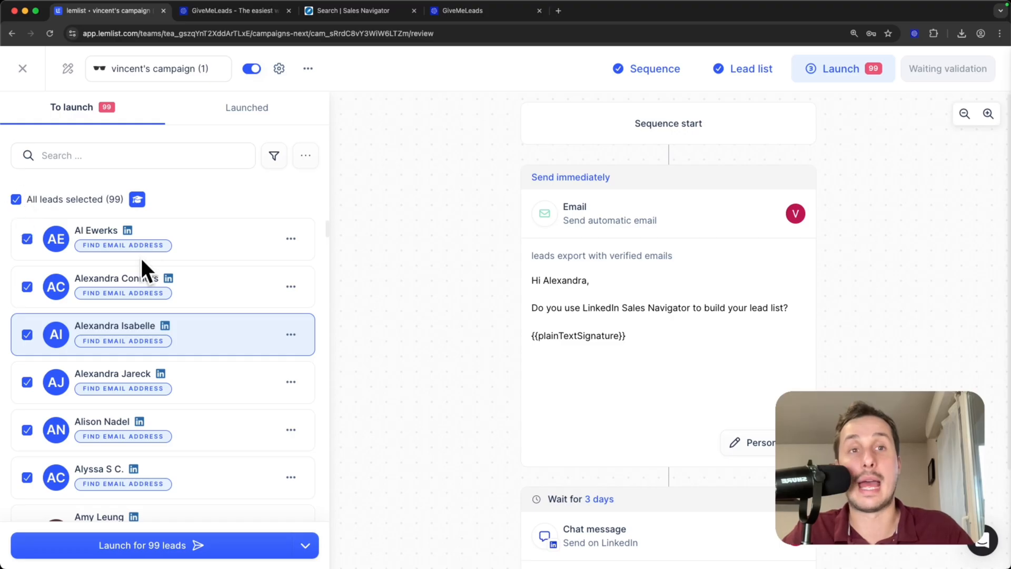
{"action": "left_click", "coordinate": [149, 547]}
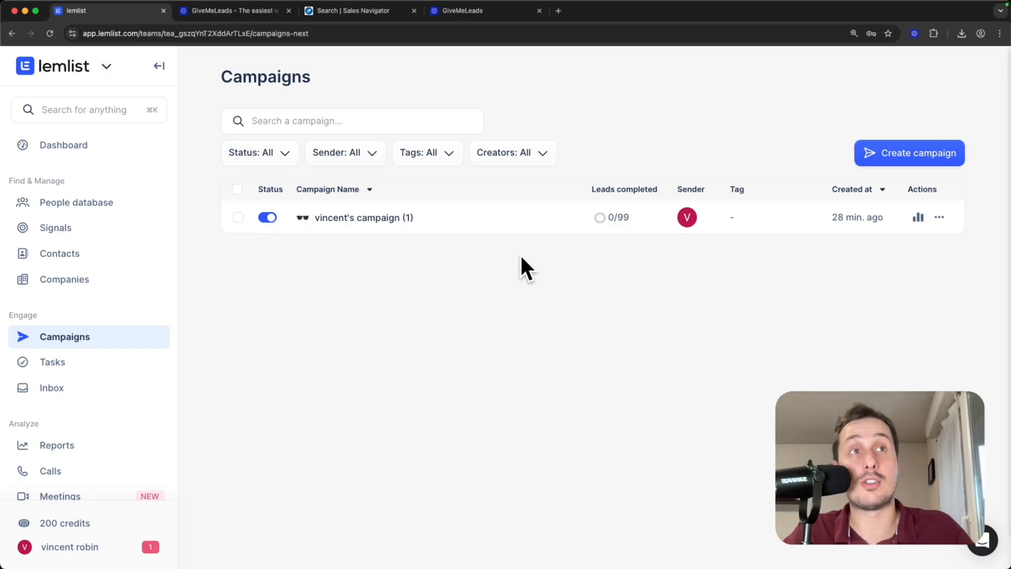
{"action": "left_click", "coordinate": [435, 216]}
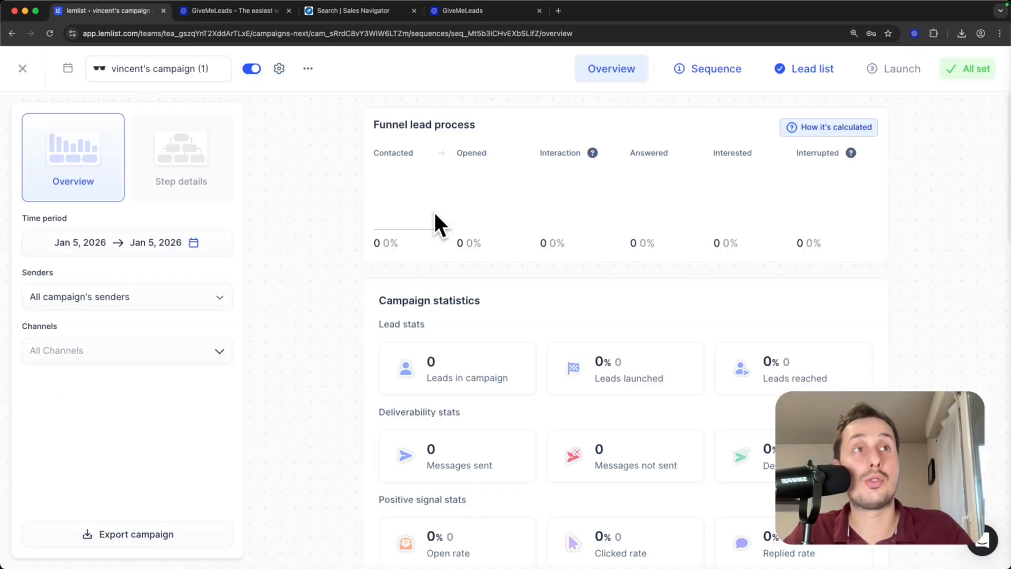
{"action": "left_click", "coordinate": [728, 69]}
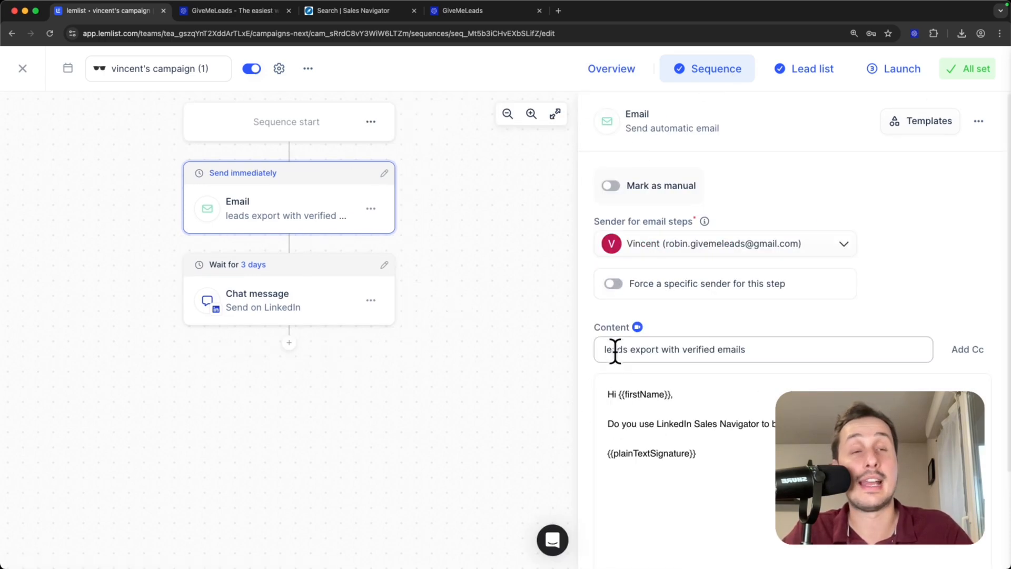
{"action": "left_click", "coordinate": [812, 67]}
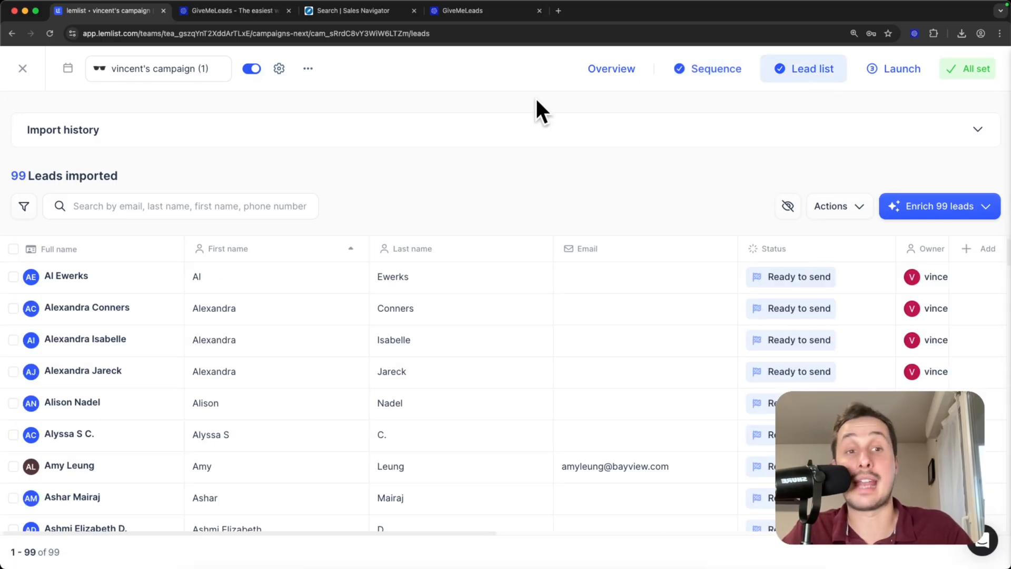
{"action": "left_click", "coordinate": [861, 206]}
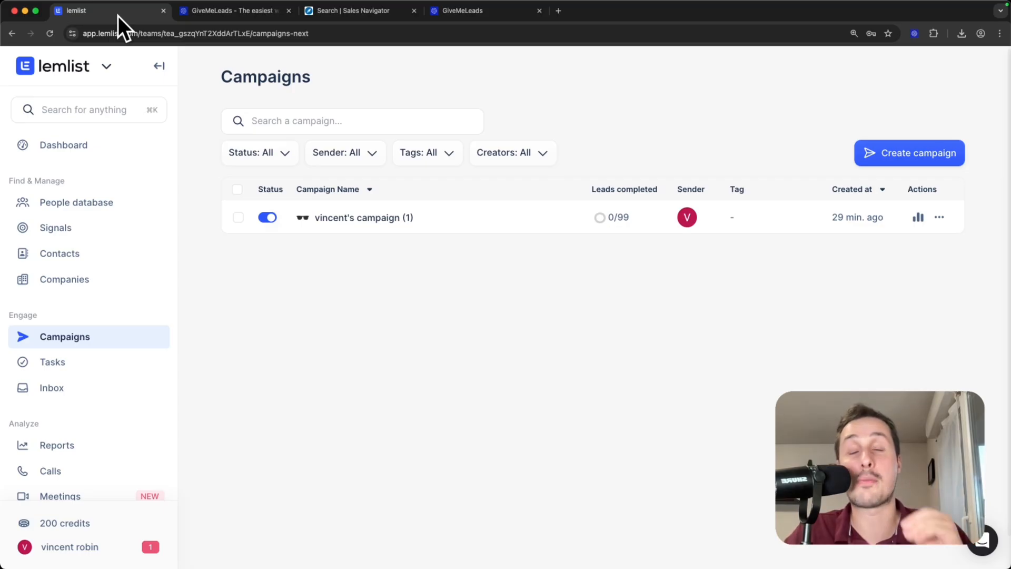
{"action": "left_click", "coordinate": [232, 11]}
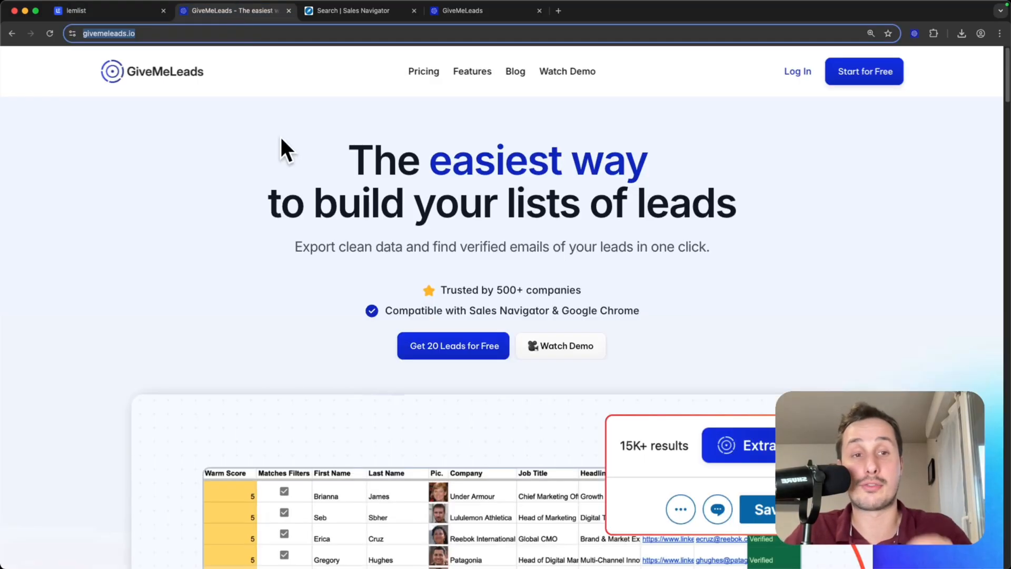